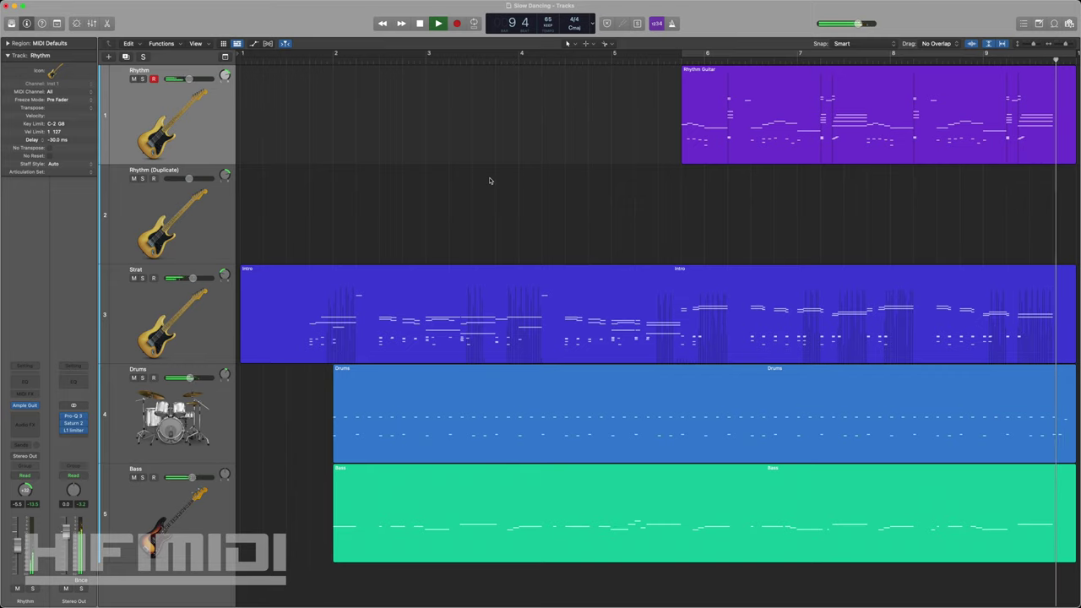
Stop playback and open the Rhythm track's Ample Guitar SC instrument.
key(space)
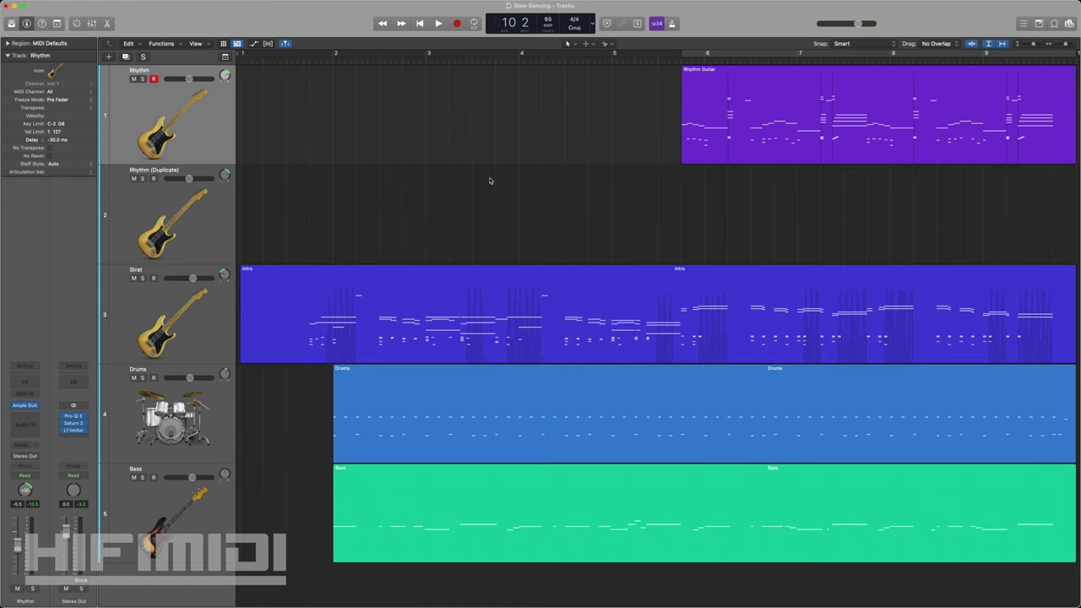
key(v)
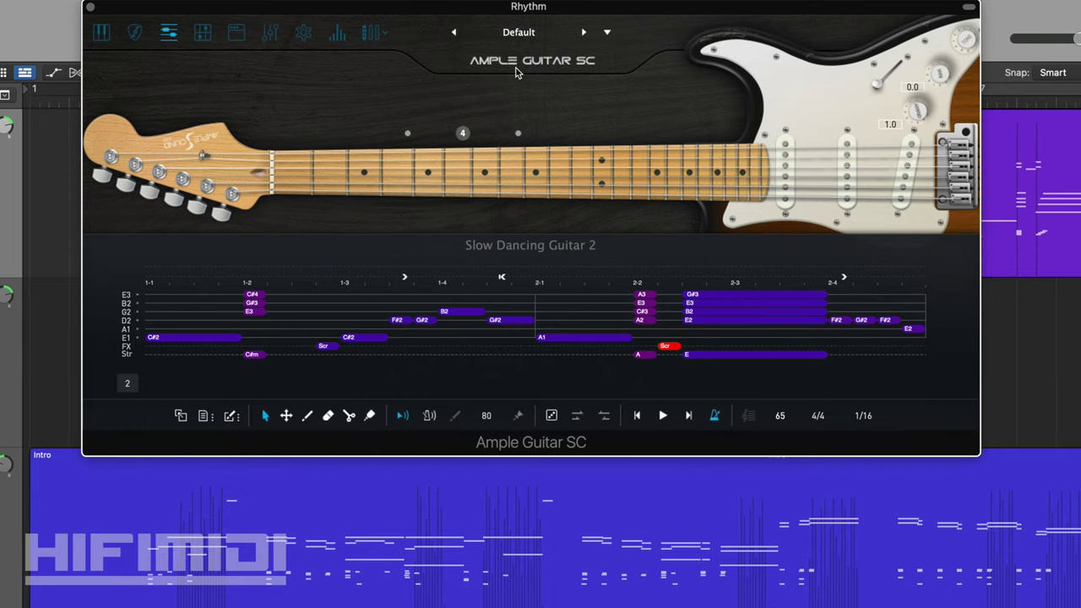
Review the amp, EQ, R2 effect and Small Hall reverb settings in Ample Guitar SC.
click(236, 33)
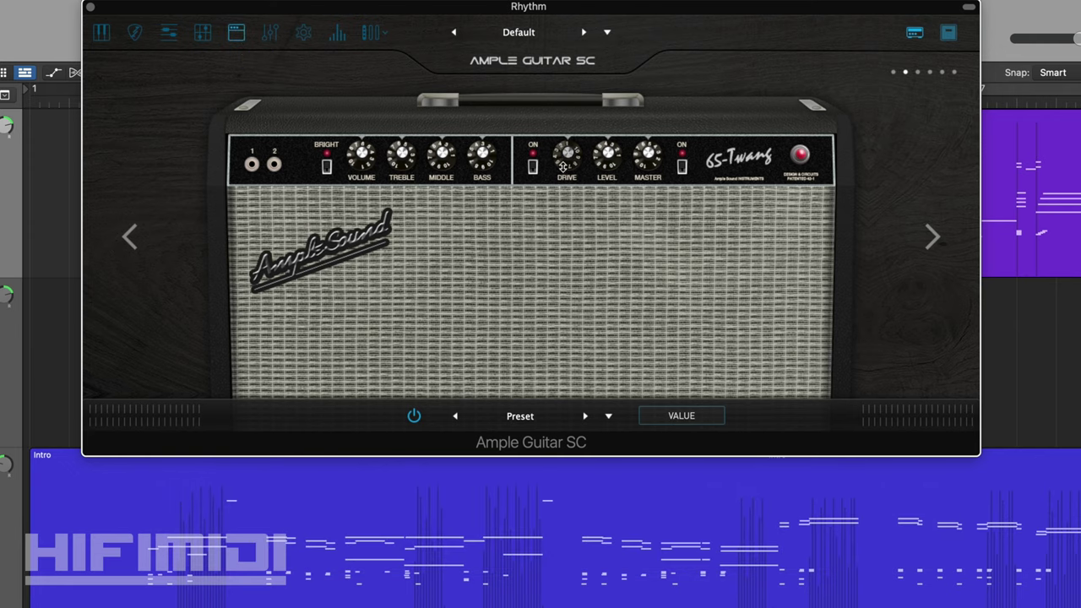
click(270, 34)
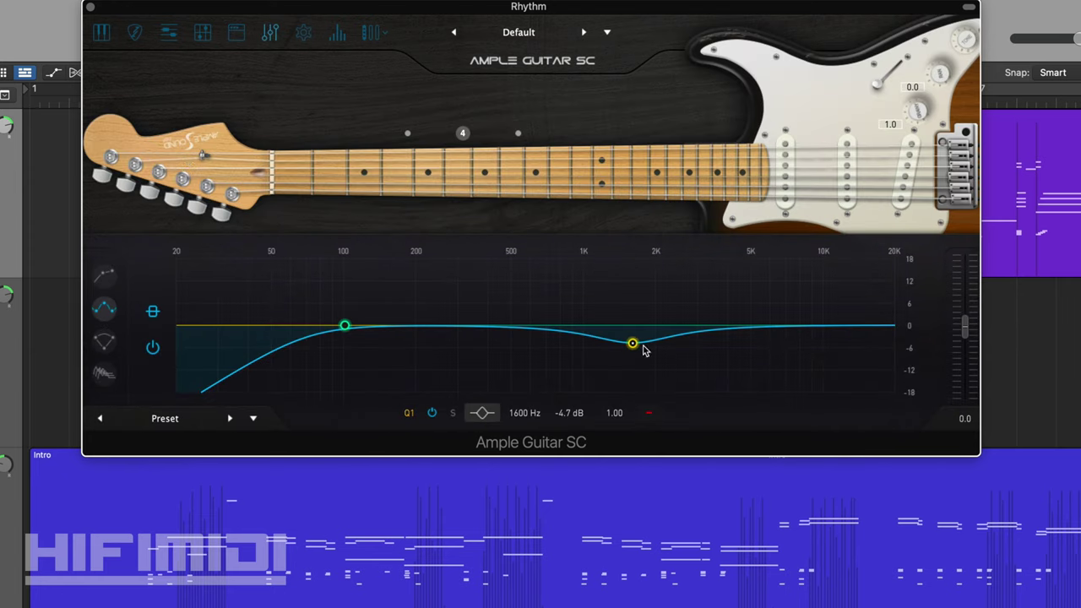
click(105, 343)
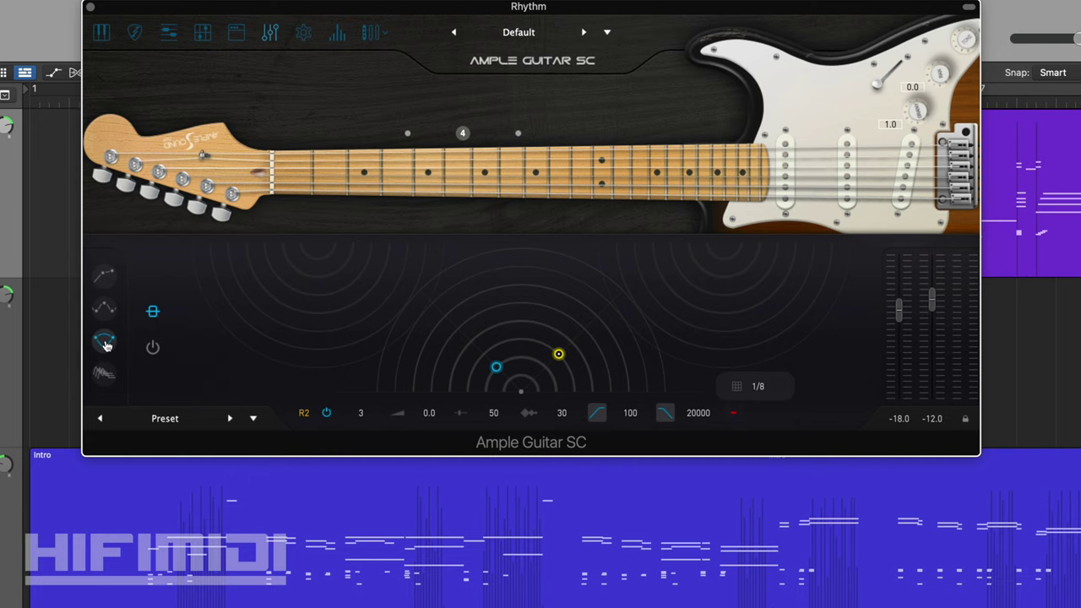
click(98, 382)
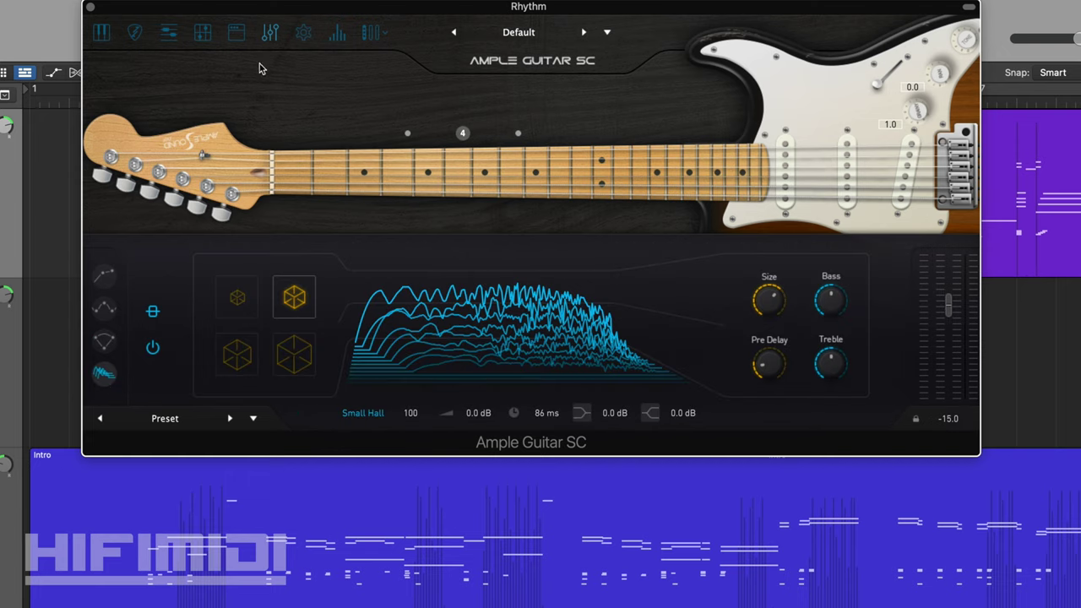
click(170, 34)
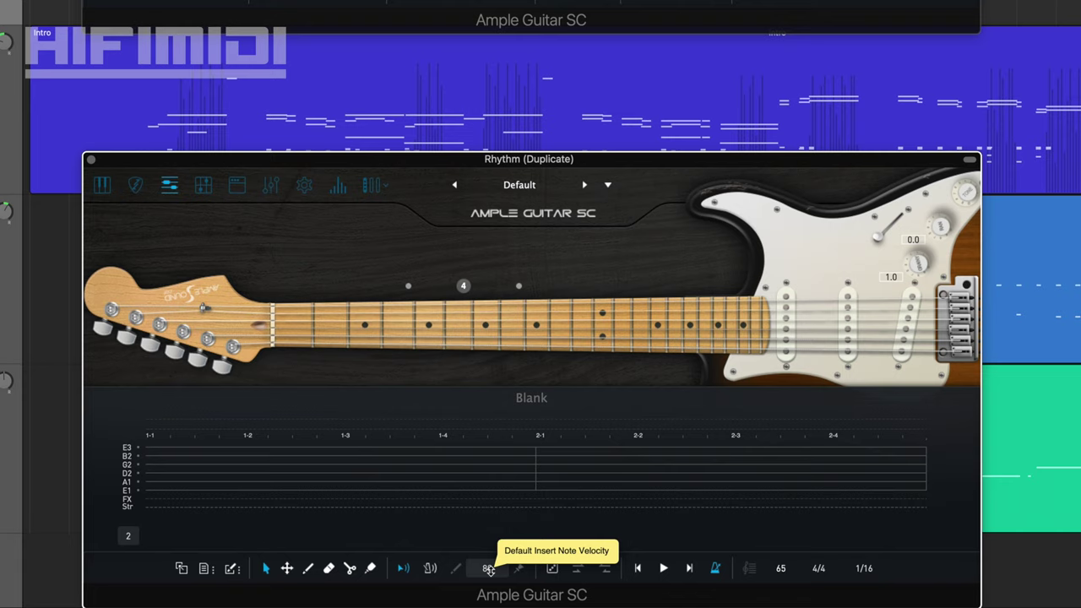
Set the default note velocity to 60.
text(60)
key(Return)
double_click(530, 476)
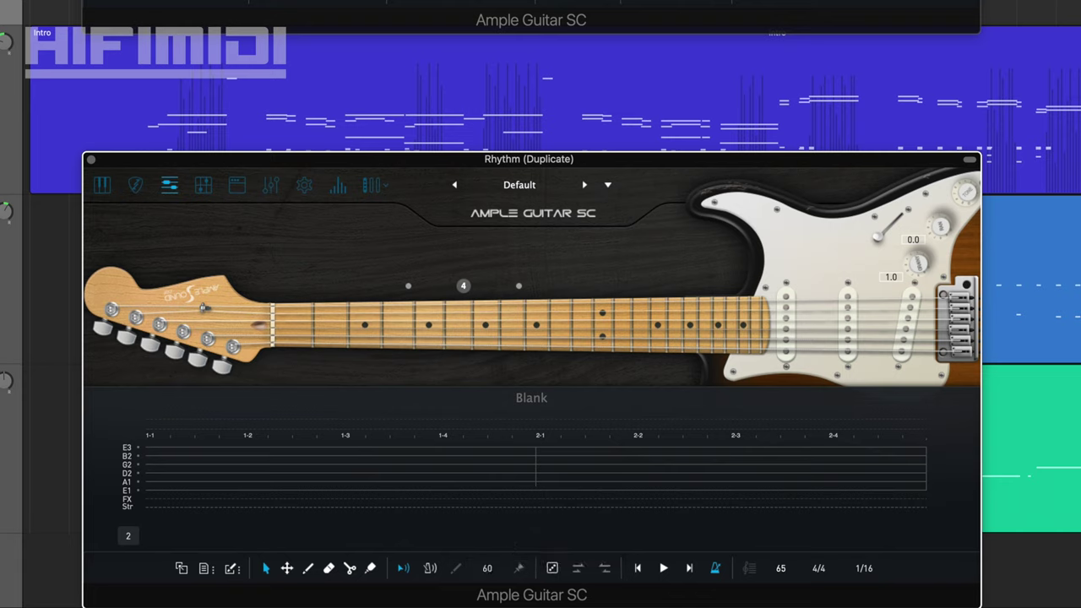
Place a single C#2 note on the low E string at 1-1.
double_click(155, 491)
drag(155, 493, 177, 340)
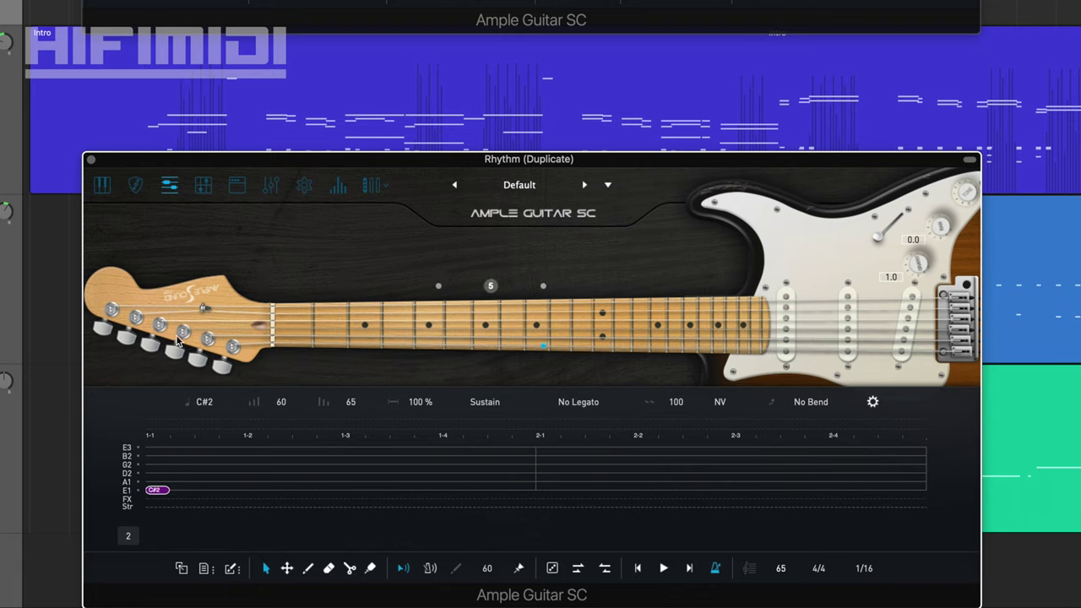
click(329, 568)
click(157, 490)
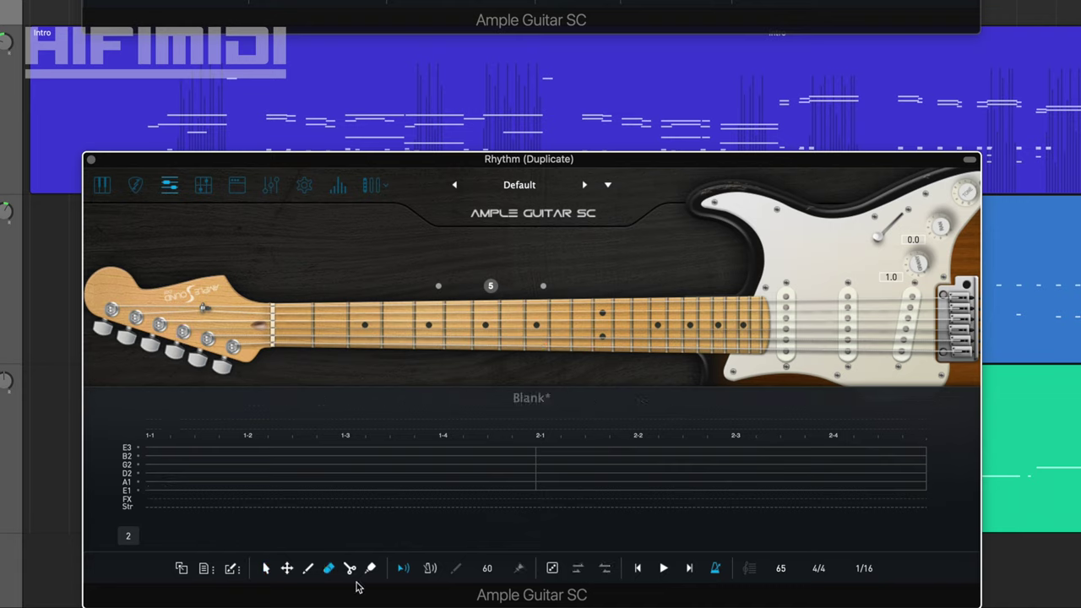
click(308, 569)
click(159, 489)
click(158, 488)
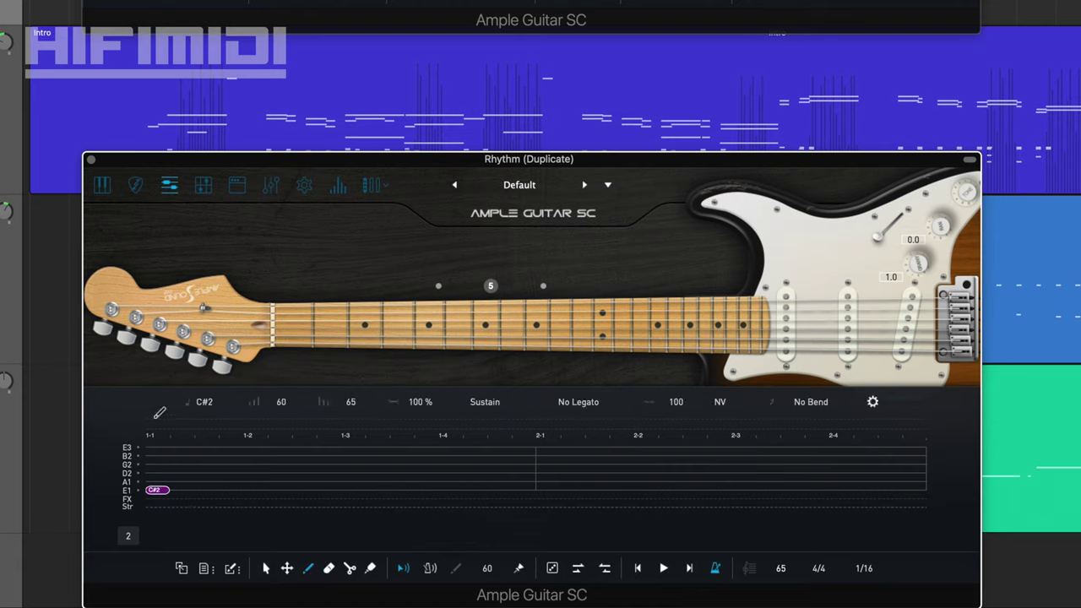
click(204, 402)
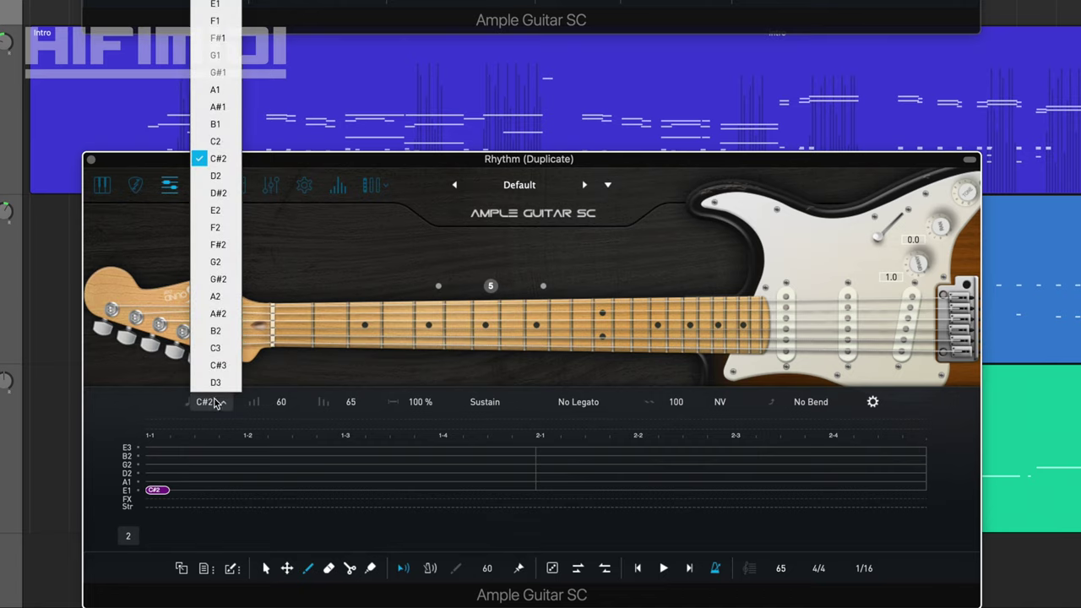
click(226, 160)
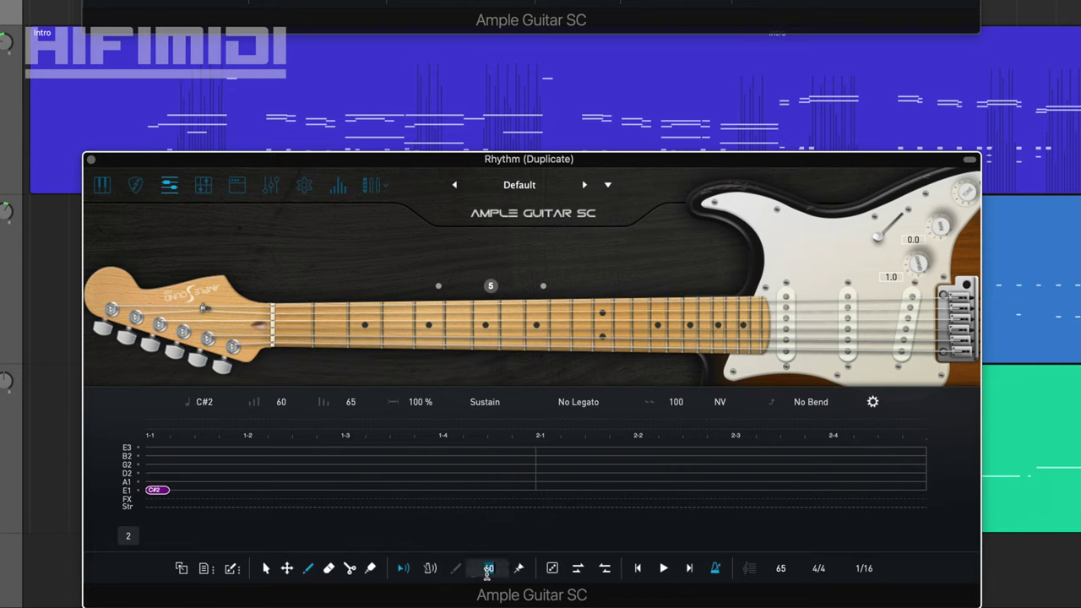
Lower the default velocity to 50 and extend the C#2 note up to beat 1-2.
drag(489, 570, 488, 579)
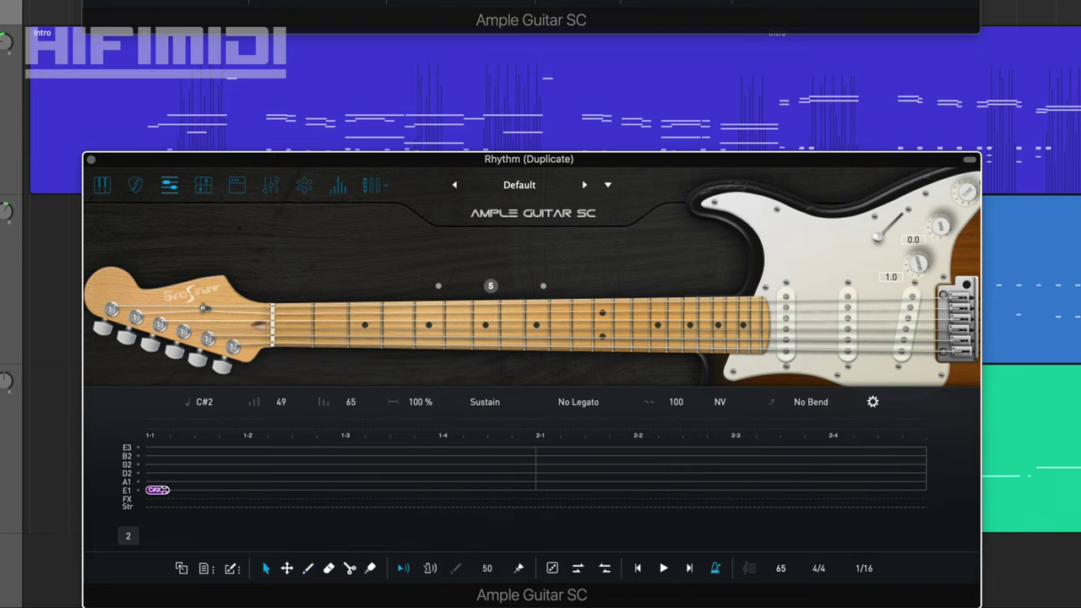
drag(168, 490, 224, 488)
key(p)
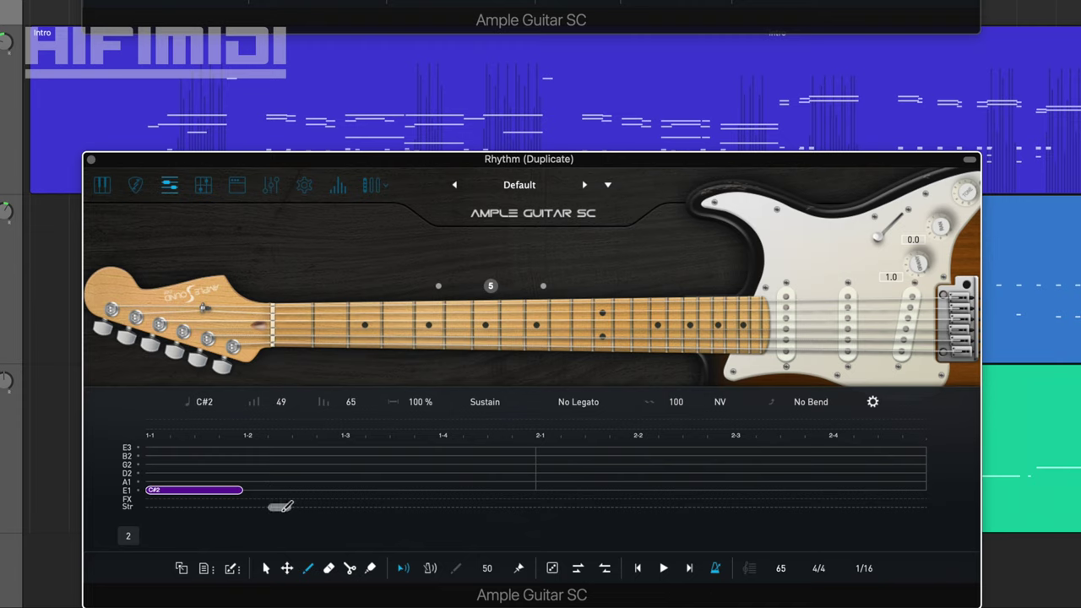
Add a C# minor strum chord at beat 1-2.
click(253, 507)
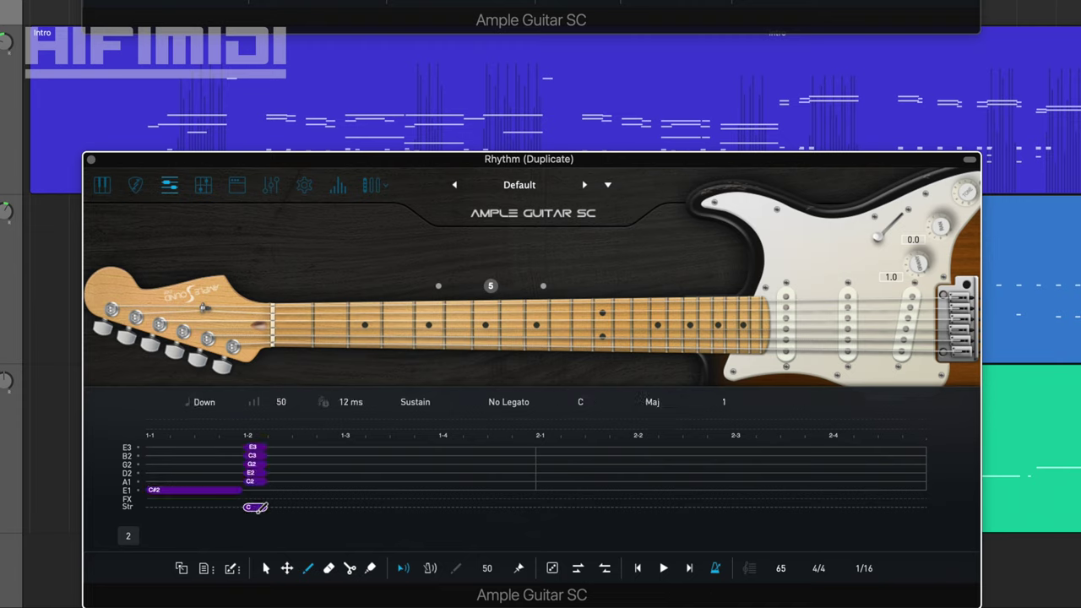
click(599, 404)
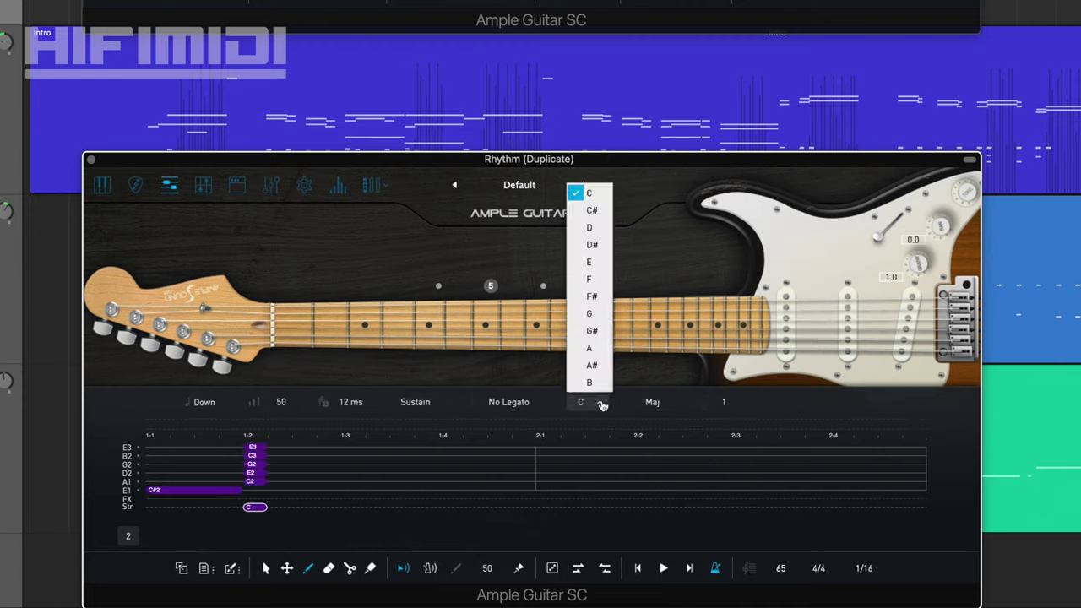
click(592, 210)
click(663, 397)
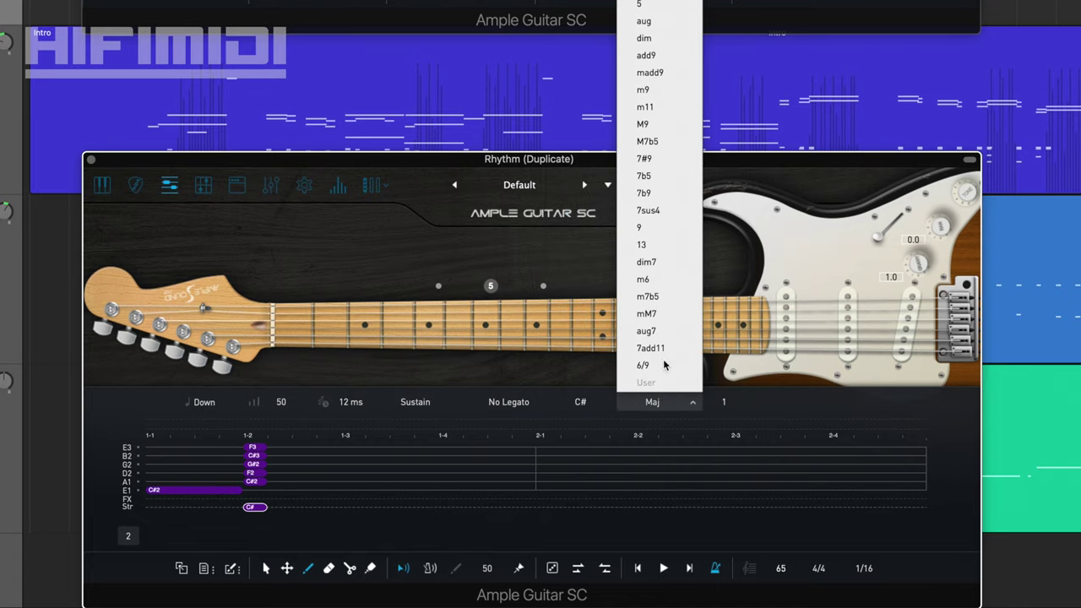
click(650, 4)
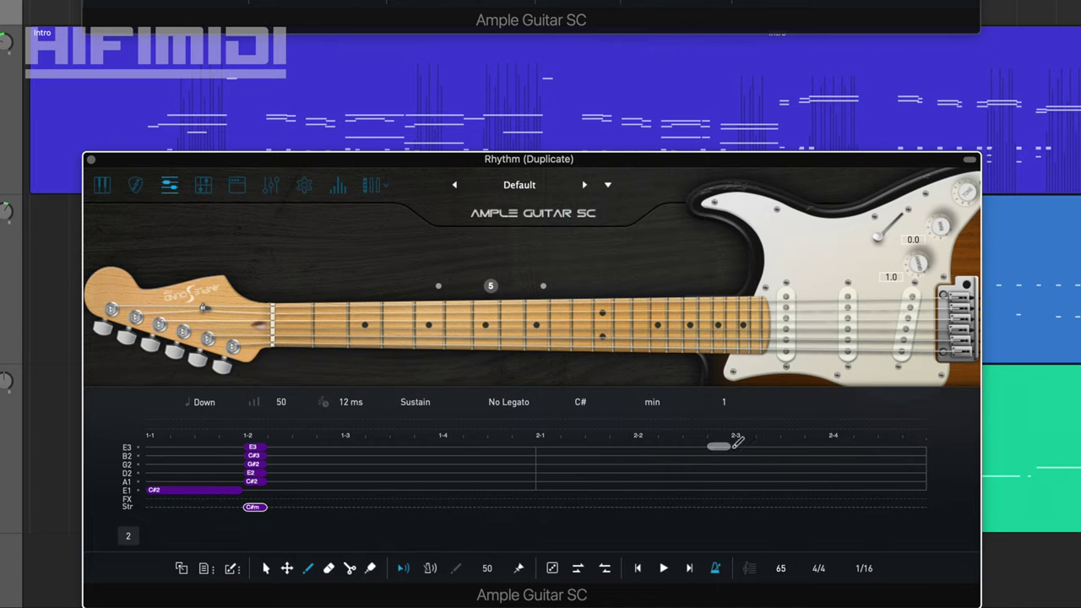
Audition voicings 2 and 3 for the C#m chord, settling on voicing 3 topped by C#4.
click(727, 401)
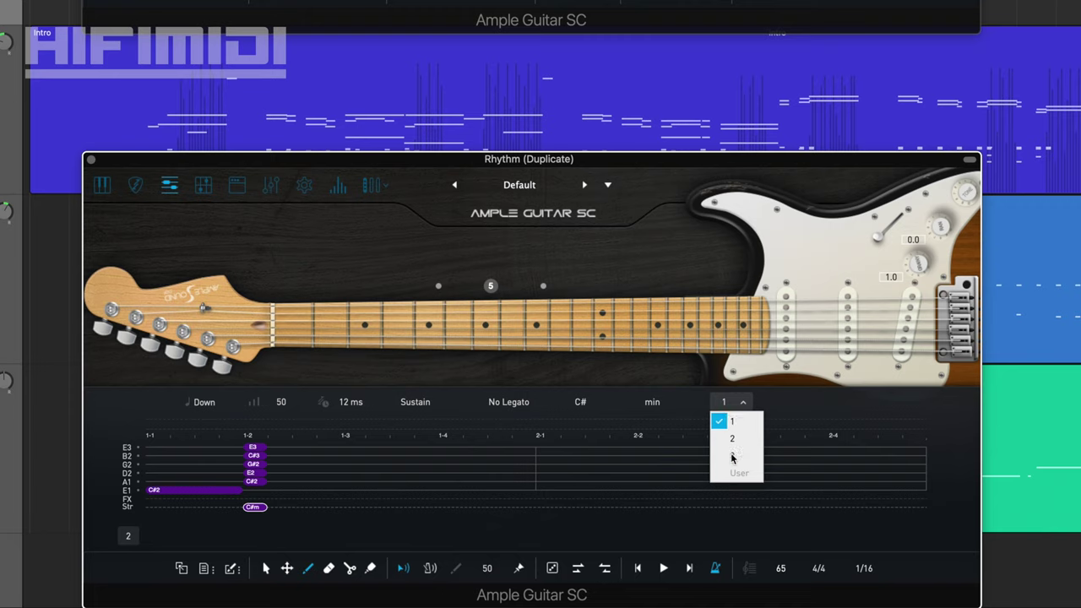
click(266, 544)
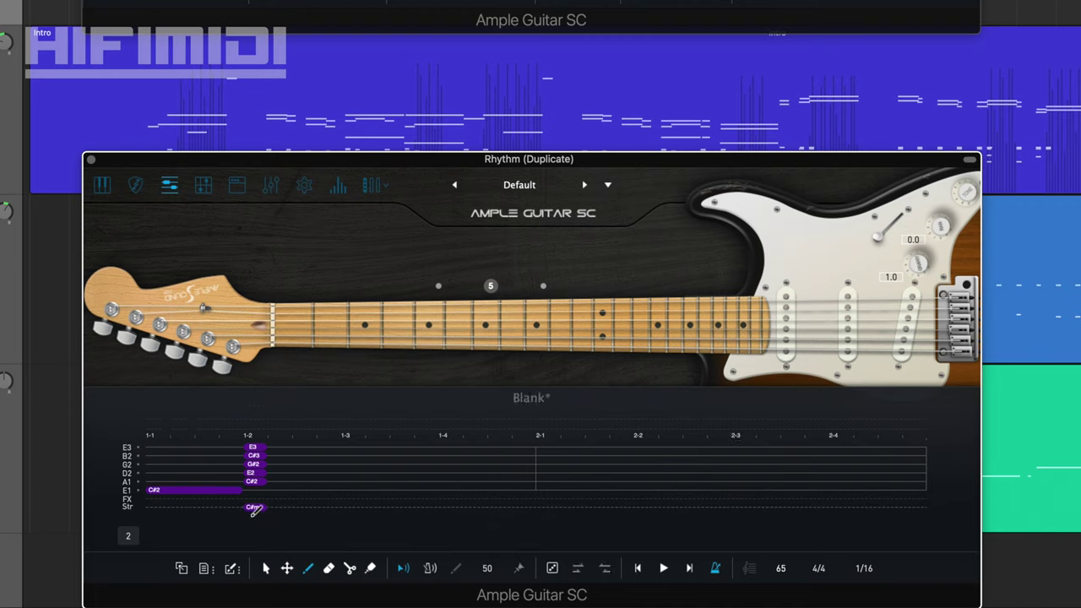
click(255, 508)
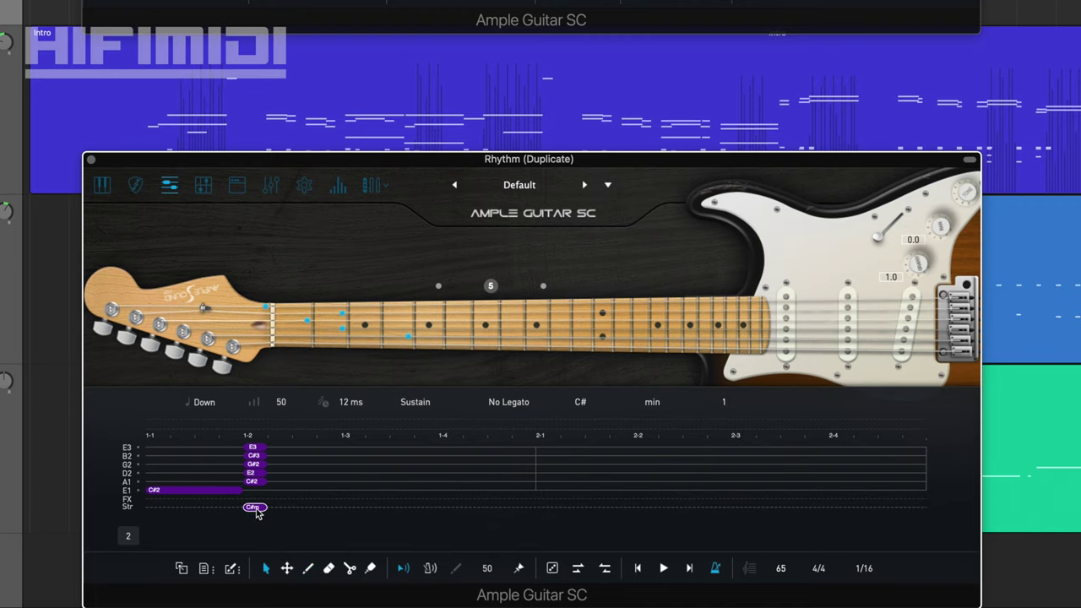
click(198, 493)
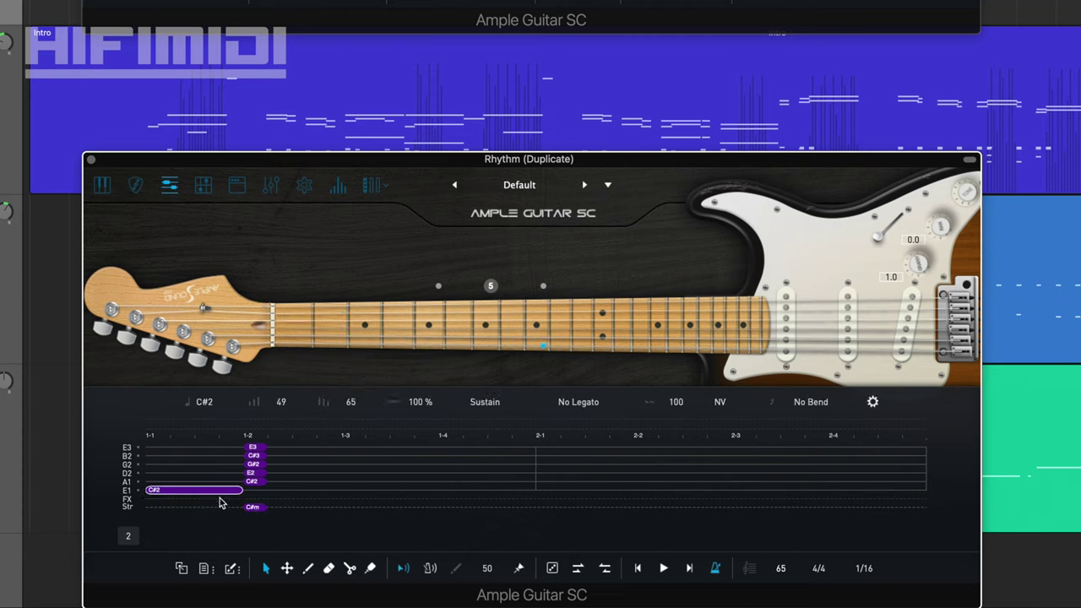
click(254, 508)
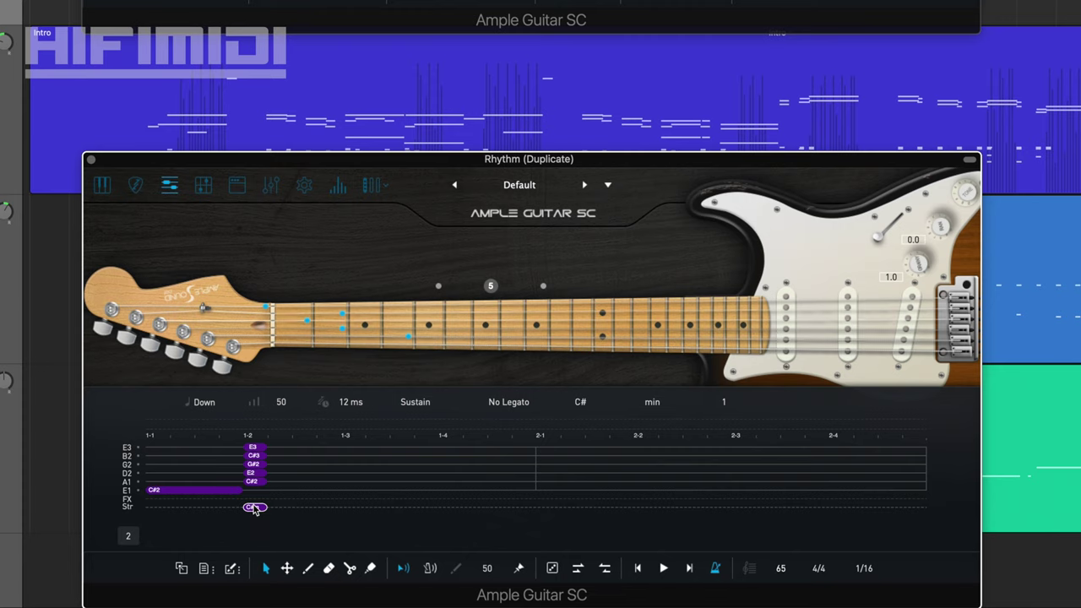
click(733, 404)
click(749, 441)
click(245, 505)
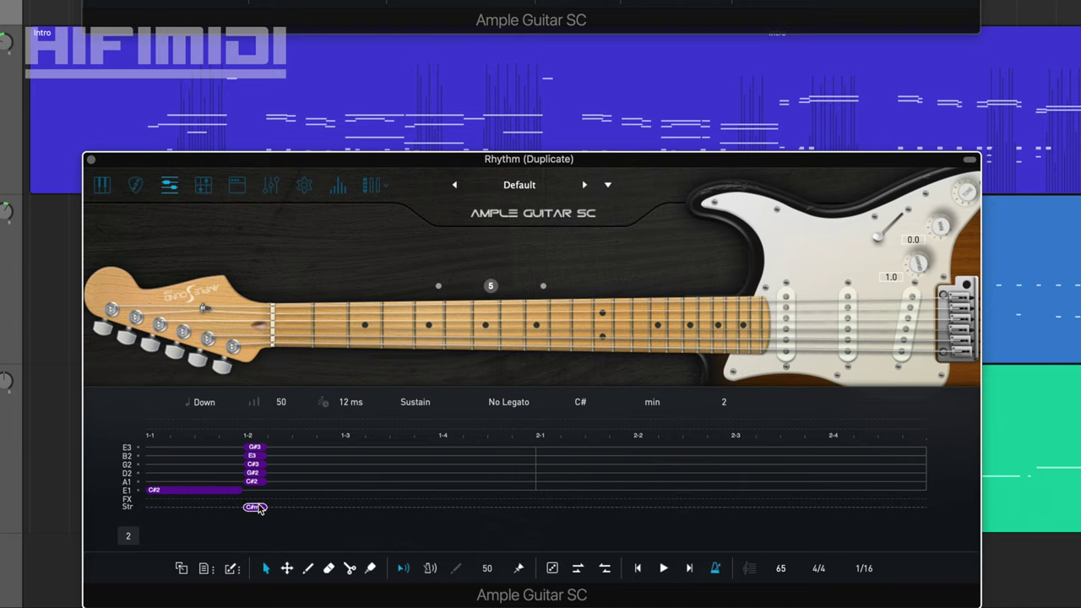
click(747, 404)
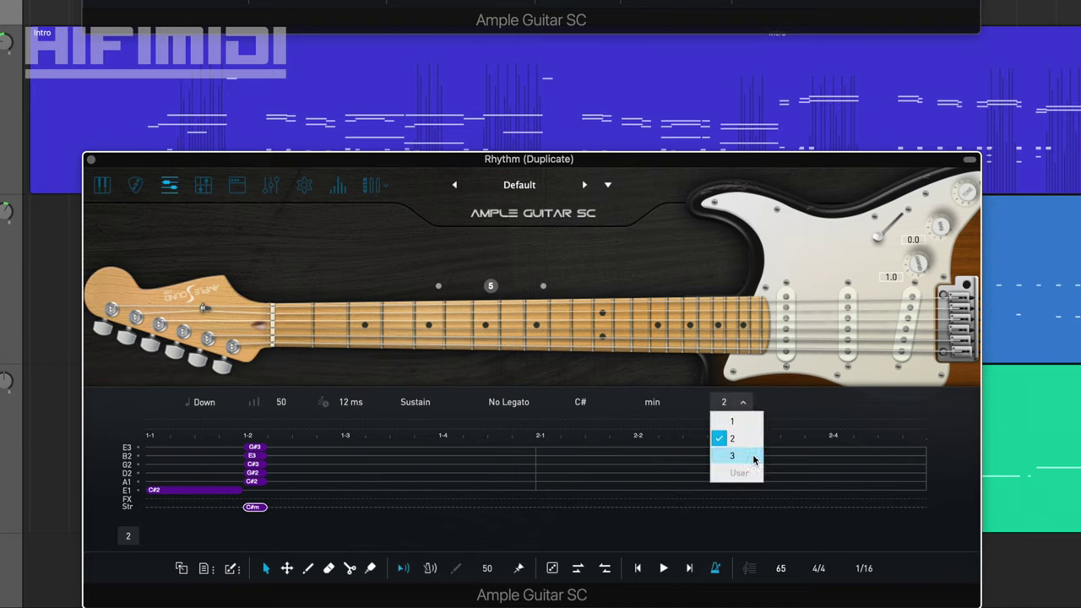
click(755, 457)
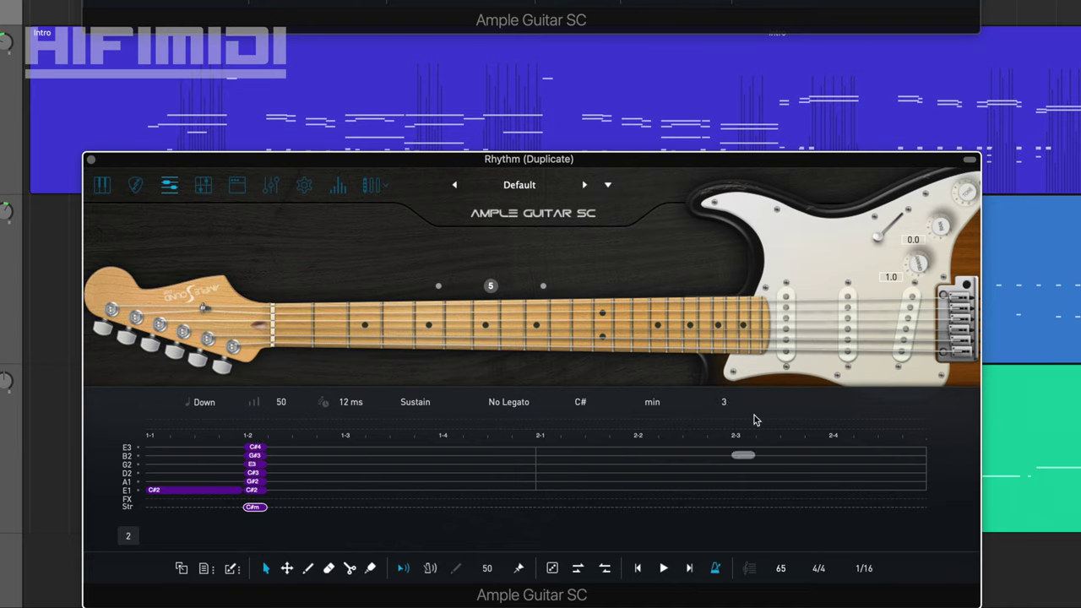
click(258, 508)
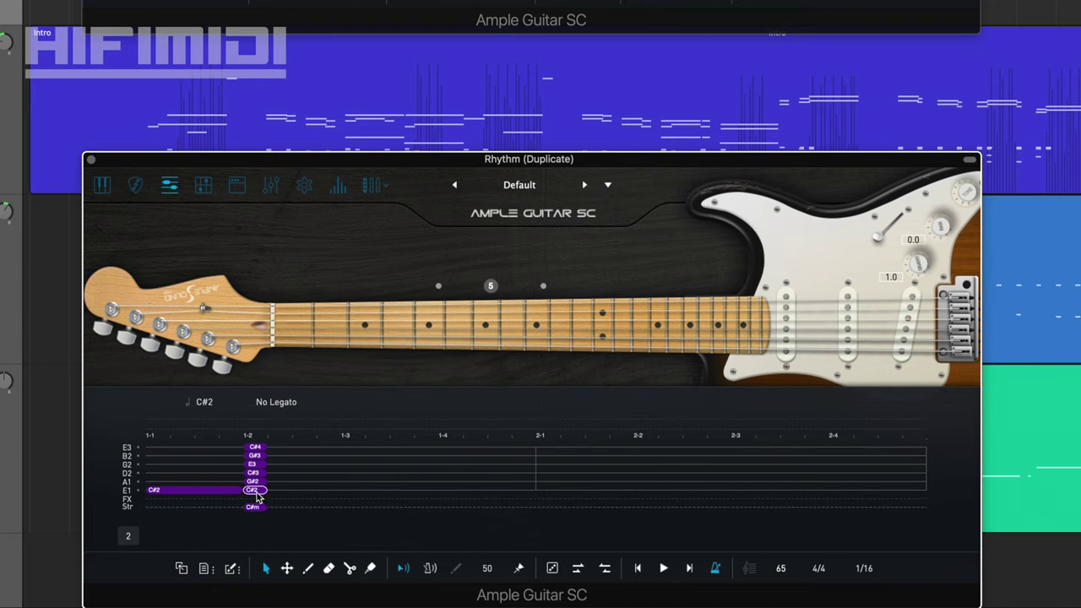
Delete the G#2, C#2 and C#3 notes, leaving E3, G#3 and C#4 in the chord.
drag(268, 499, 299, 472)
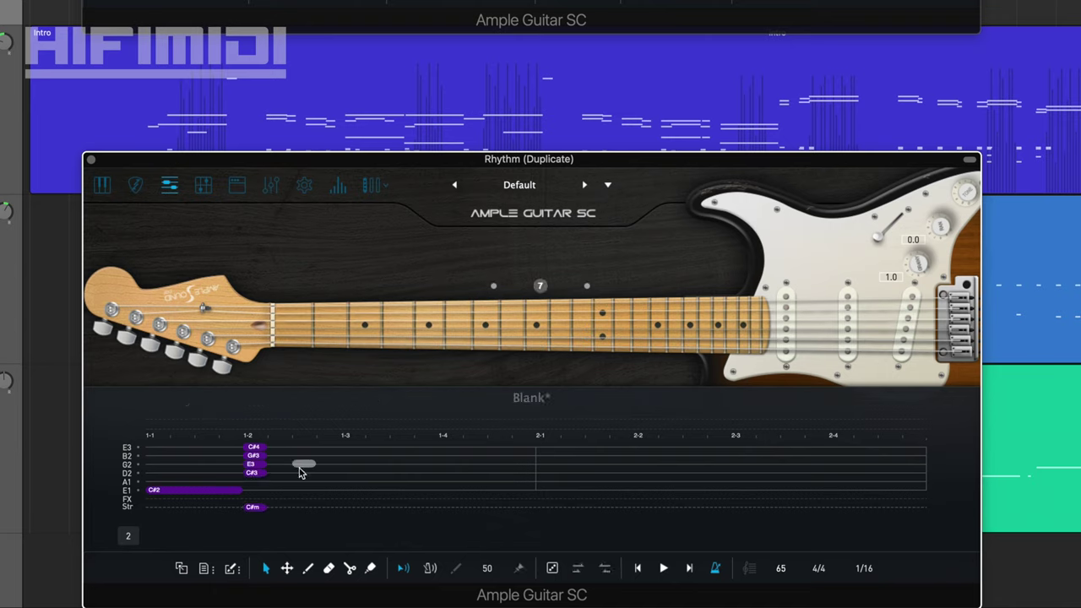
click(255, 475)
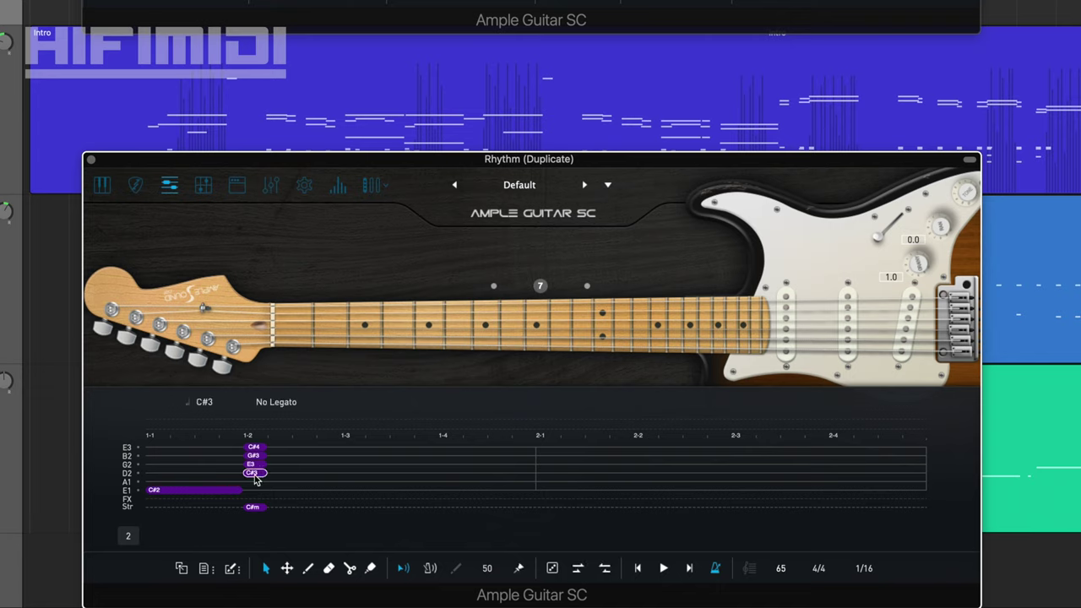
drag(256, 479, 256, 508)
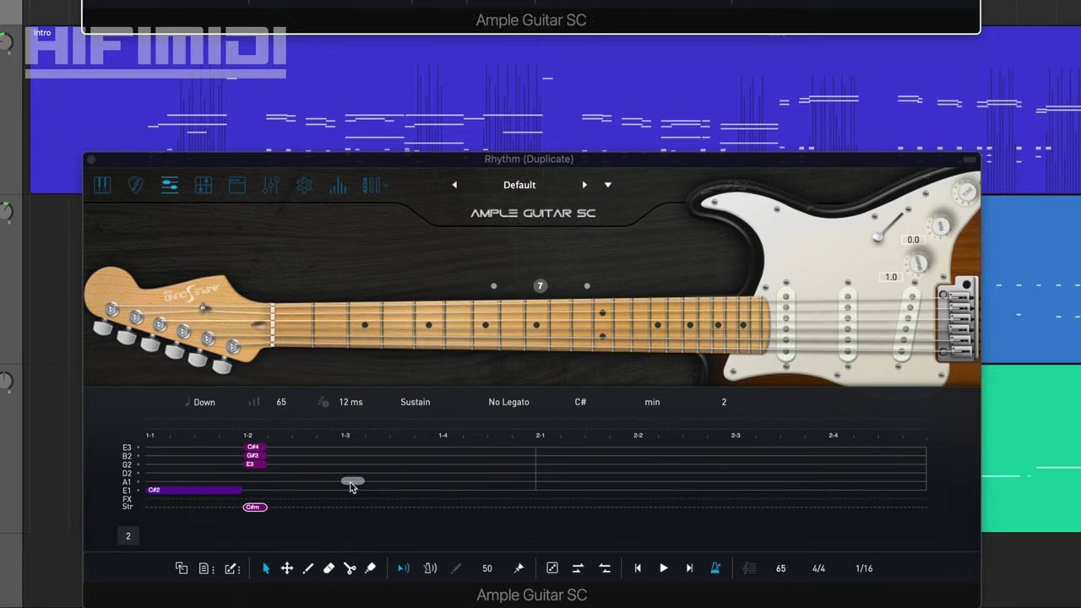
Add a C#2 note on the low E string at beat 1-3.
click(352, 482)
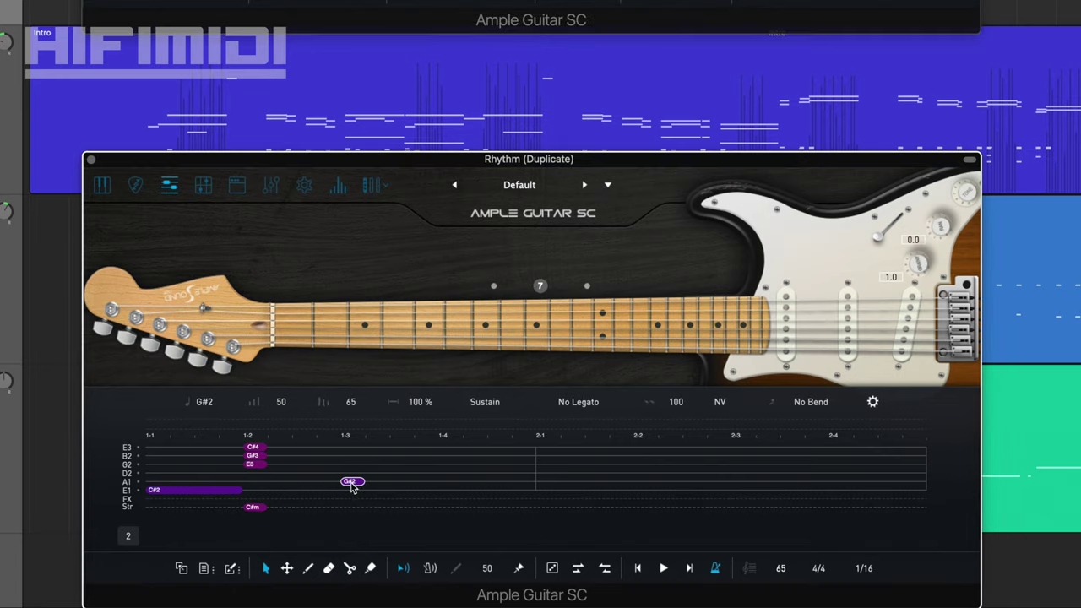
key(Up)
drag(366, 480, 382, 481)
drag(362, 488, 361, 496)
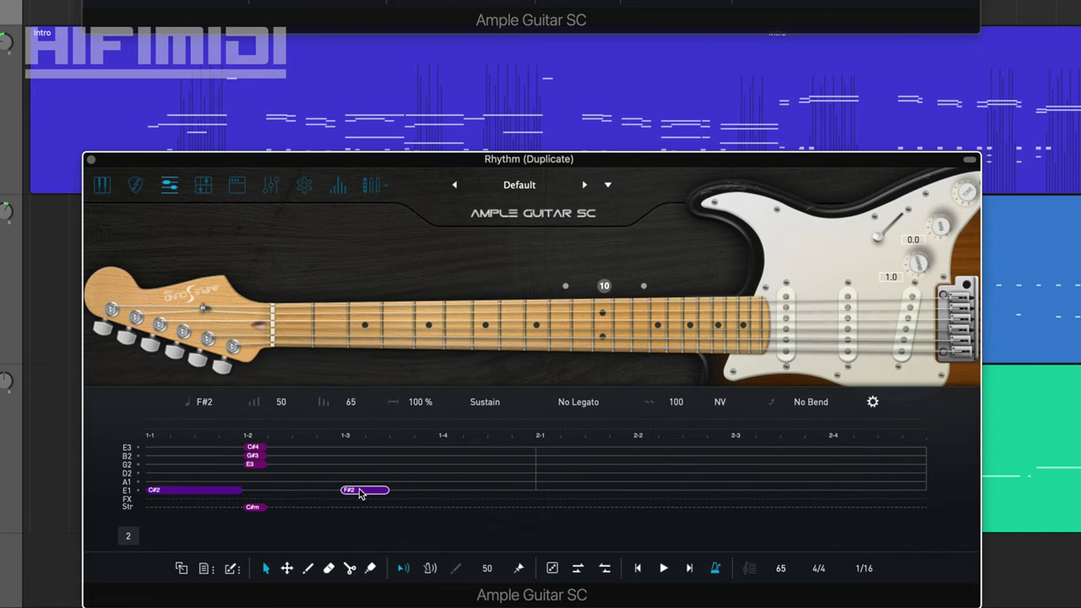
key(Down)
key(Down)
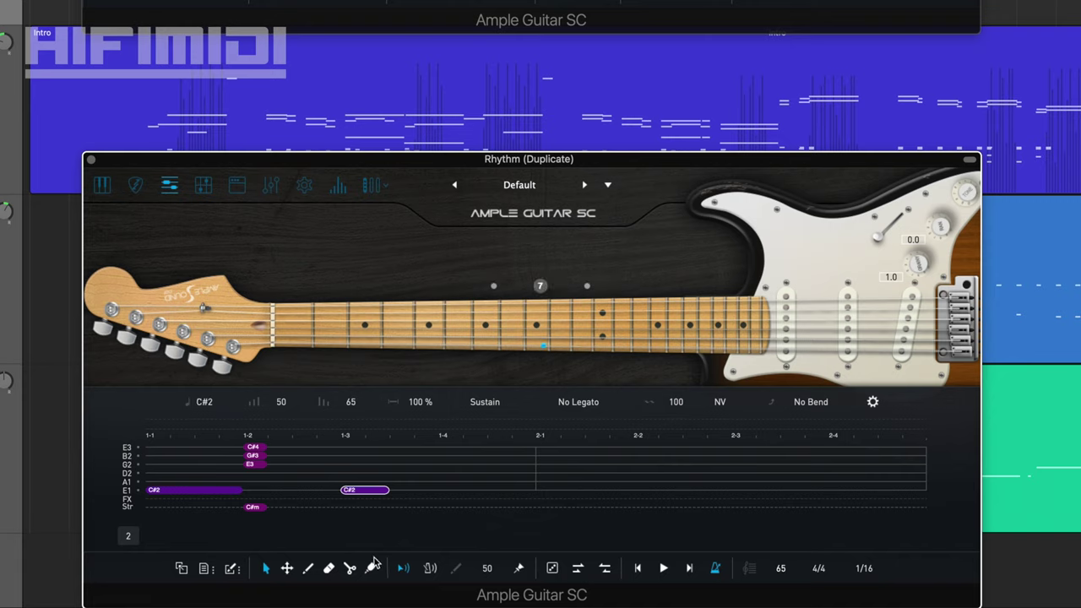
Add an F#2, G#2, B2, G#2 single-note run after the C#2.
double_click(401, 473)
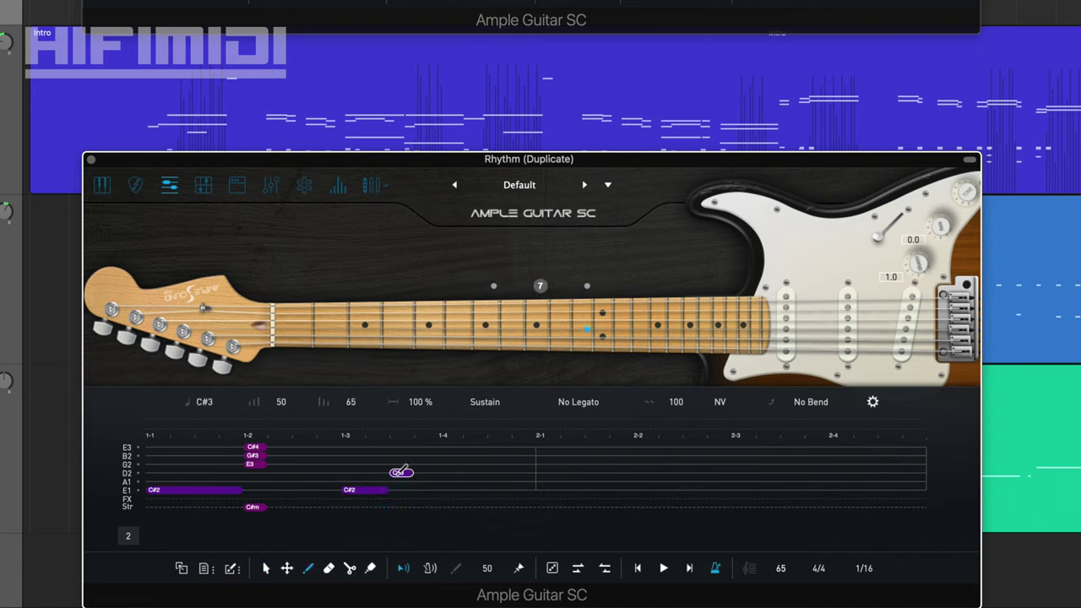
key(Down)
key(Down)
key(Down)
key(Down)
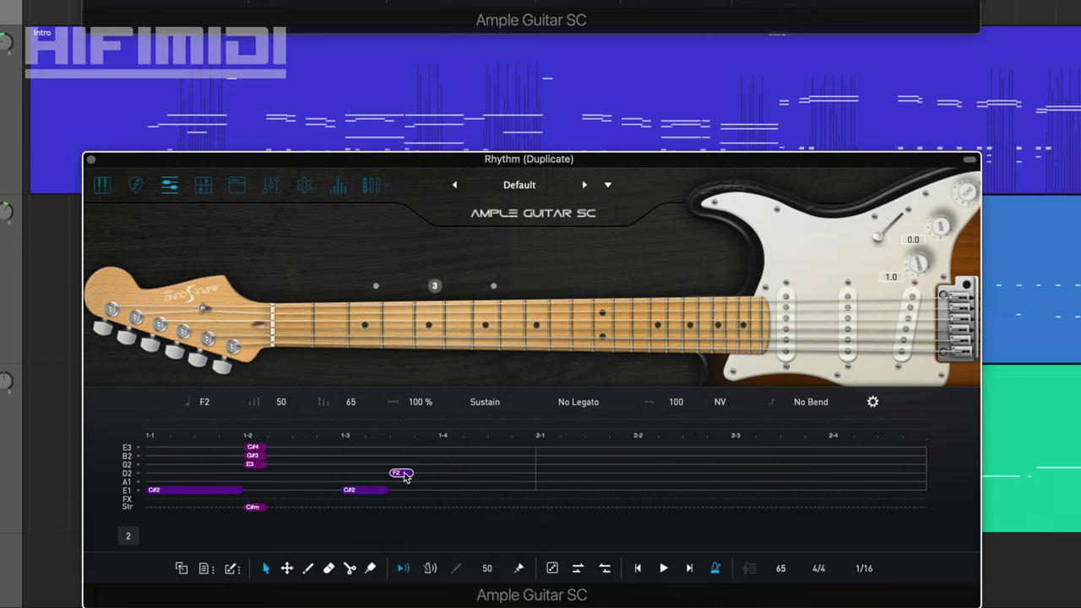
key(Up)
drag(406, 472, 427, 472)
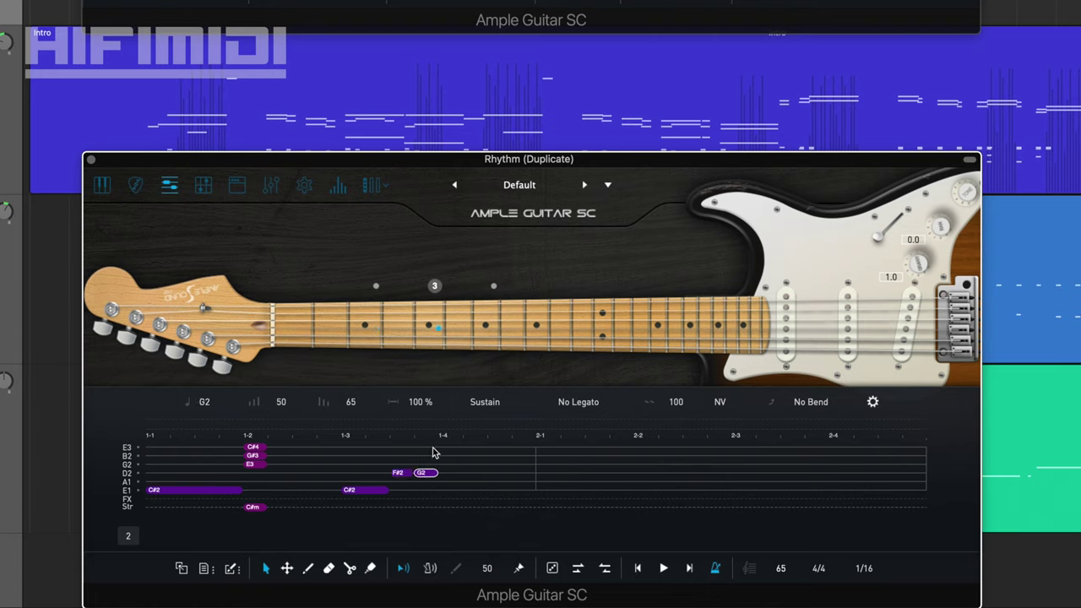
click(452, 465)
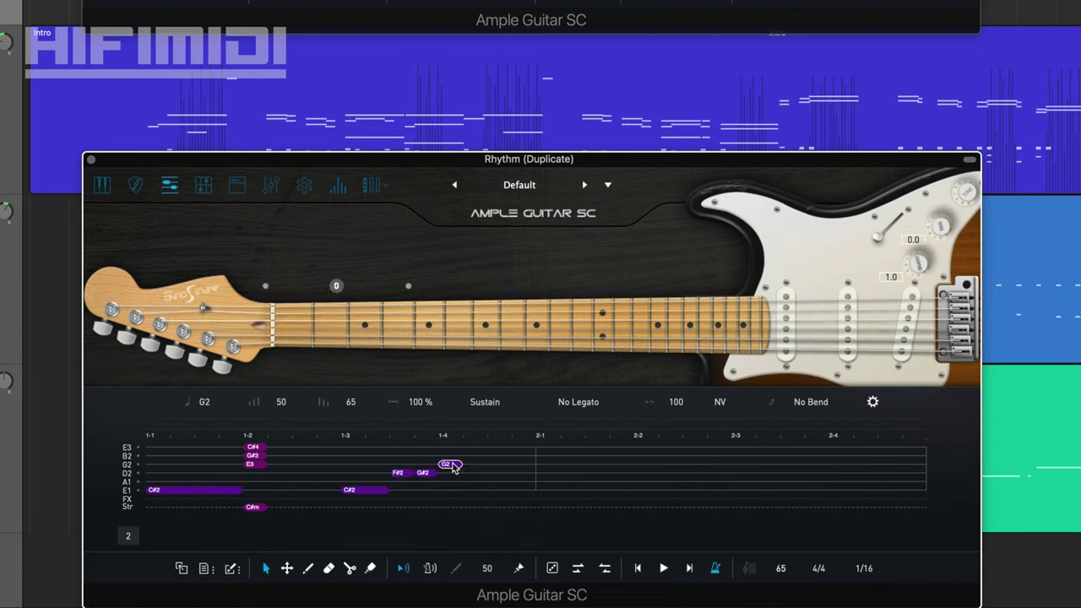
key(Up)
key(Up)
key(Up)
key(Up)
drag(456, 466, 486, 465)
click(499, 464)
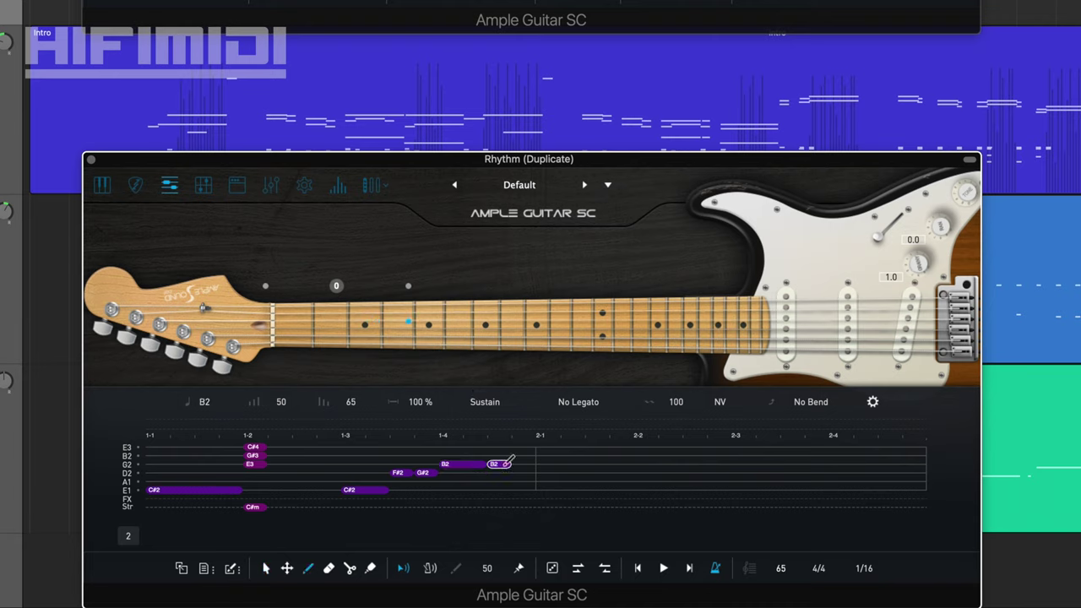
drag(499, 463, 535, 473)
key(Down)
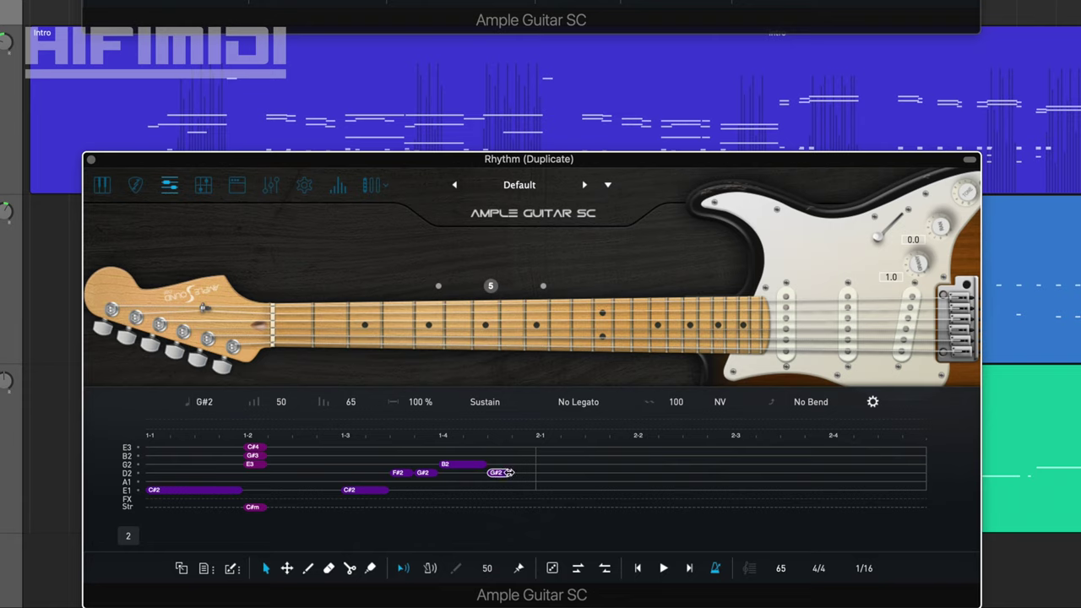
Play back the riff, then add a long A1 note starting at beat 2-1.
click(359, 490)
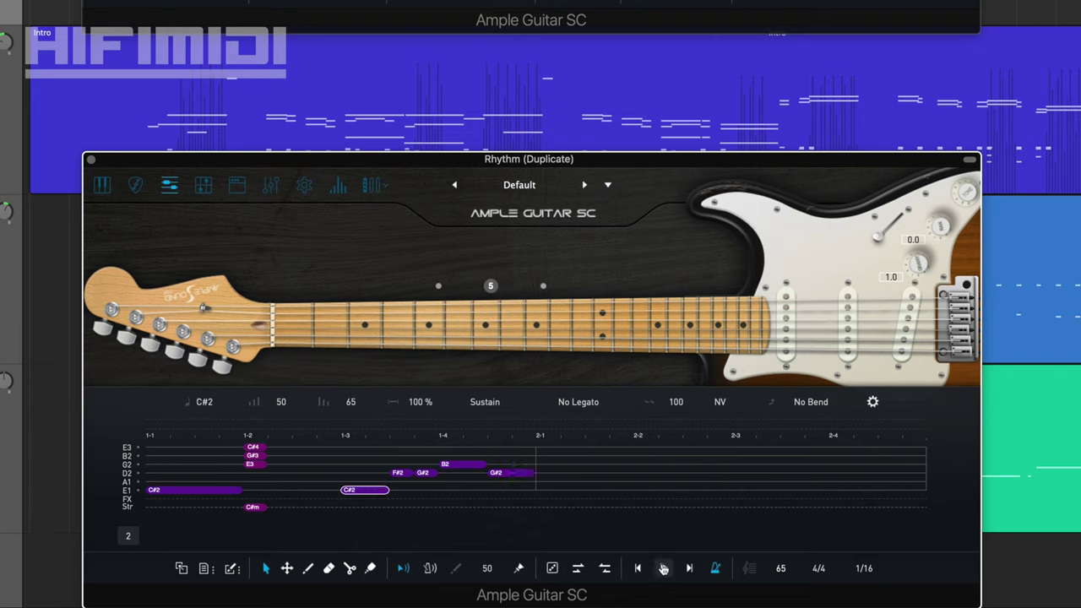
click(662, 569)
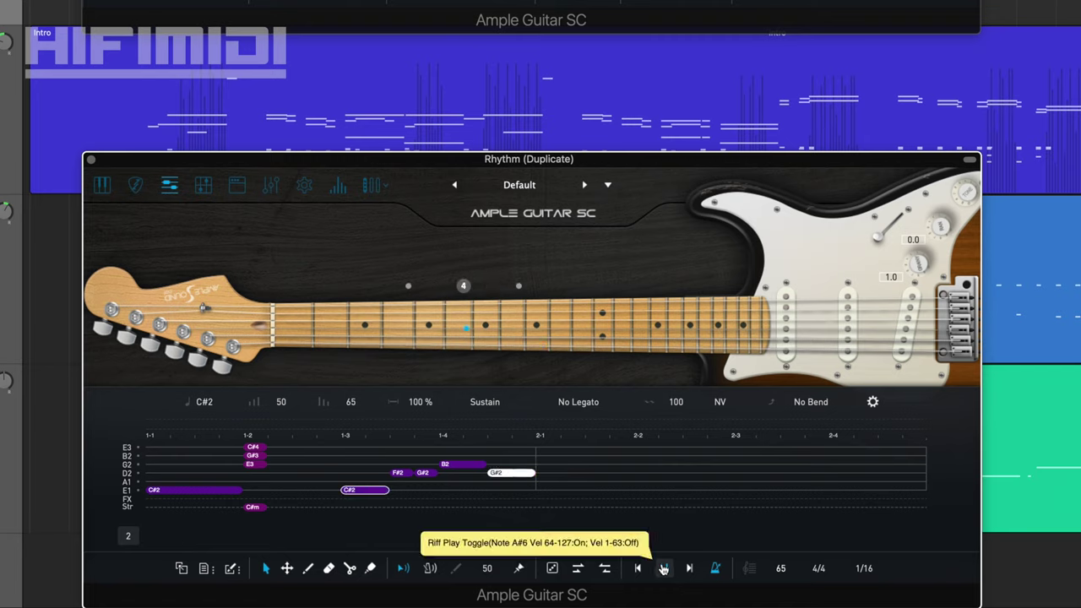
click(663, 569)
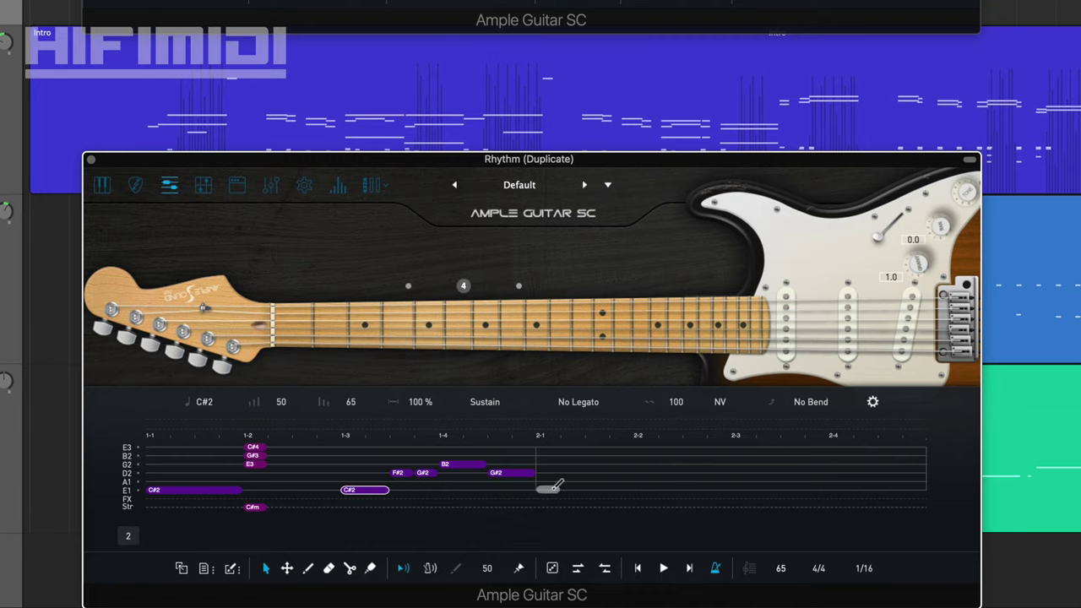
key(super)
super+click(549, 489)
key(Down)
key(Down)
key(Down)
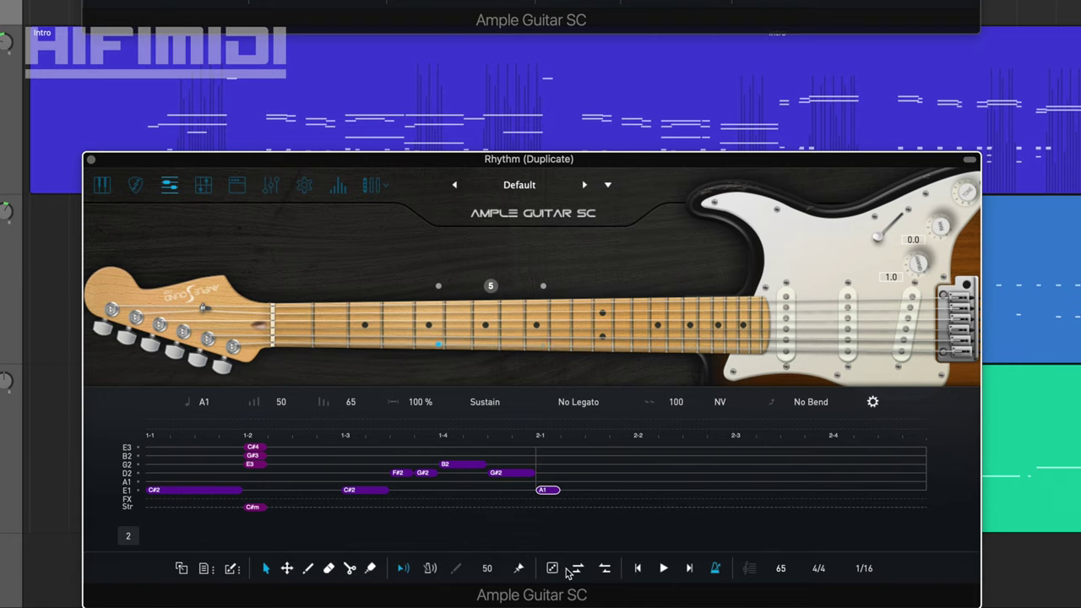
key(Down)
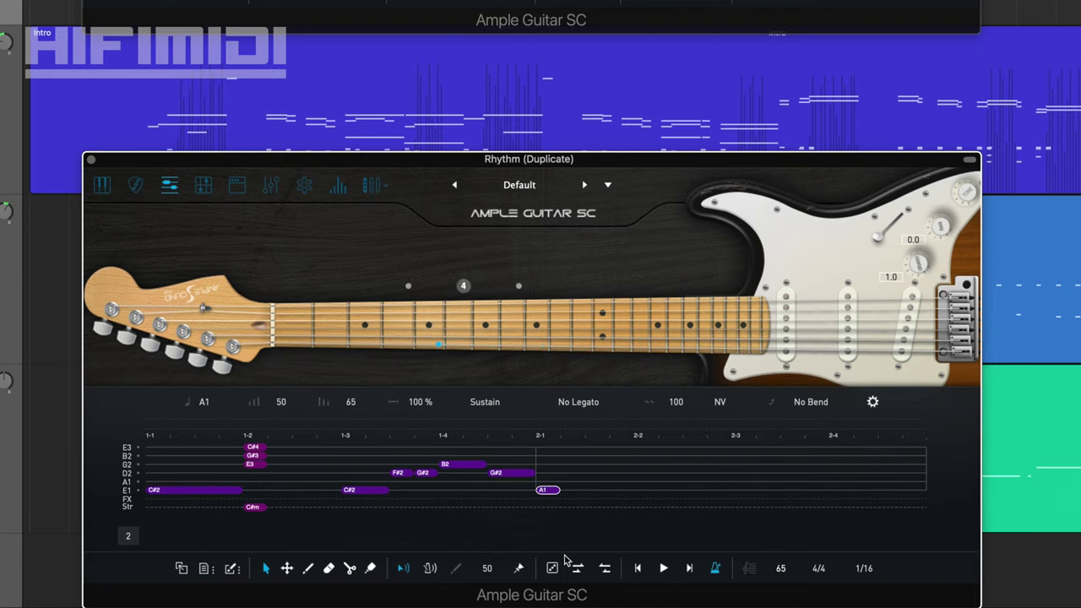
drag(552, 489, 632, 490)
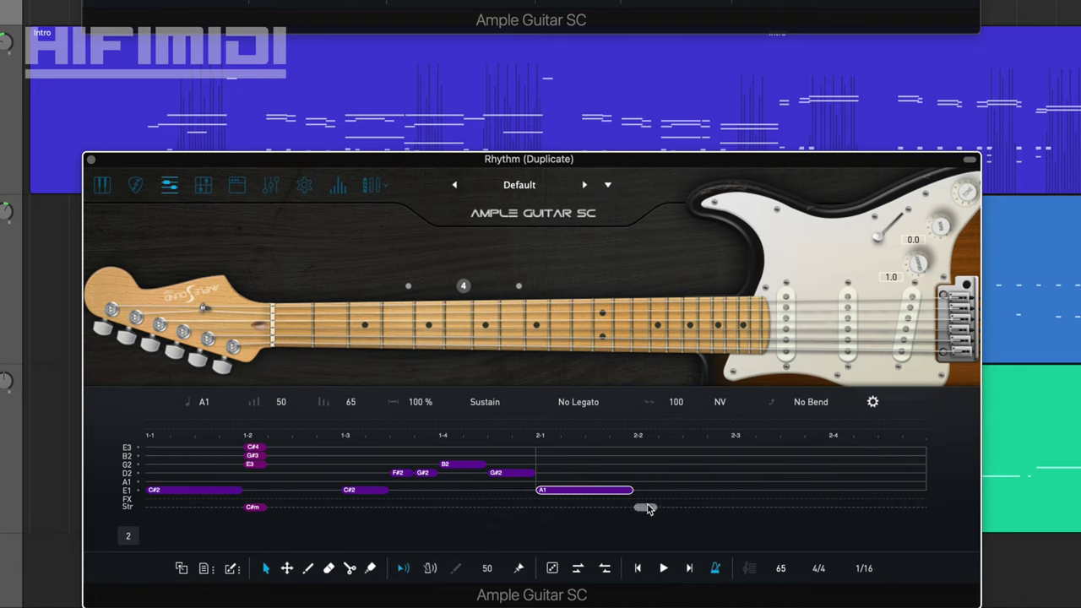
click(648, 504)
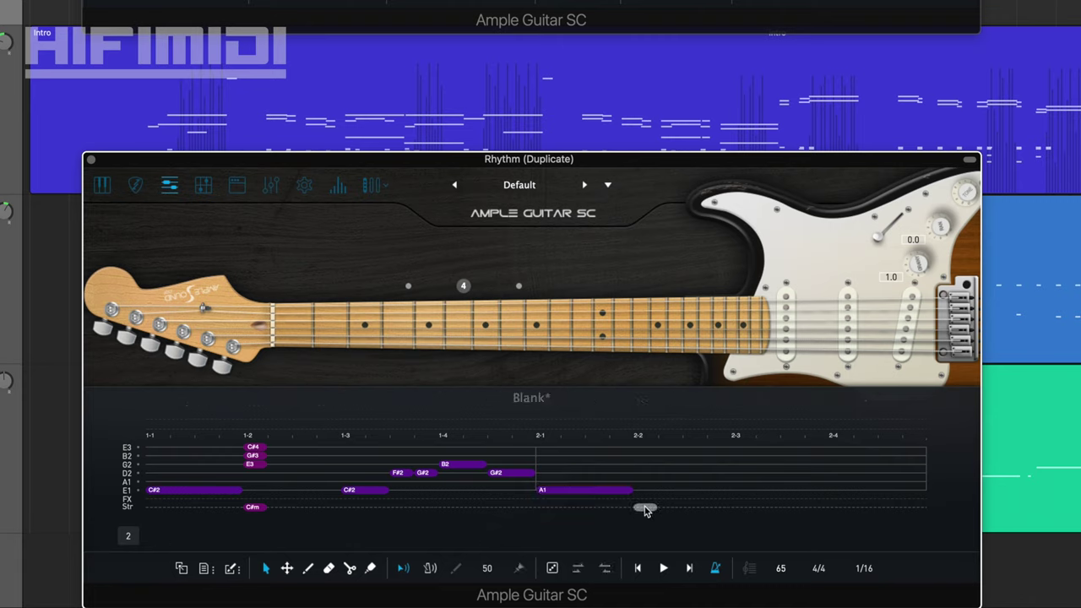
click(645, 508)
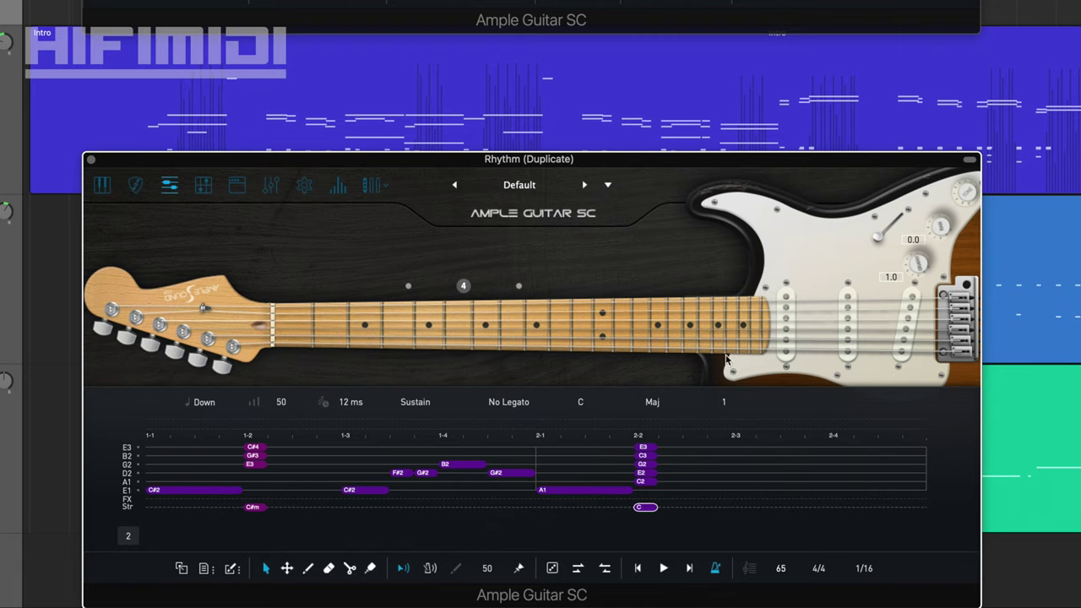
click(598, 403)
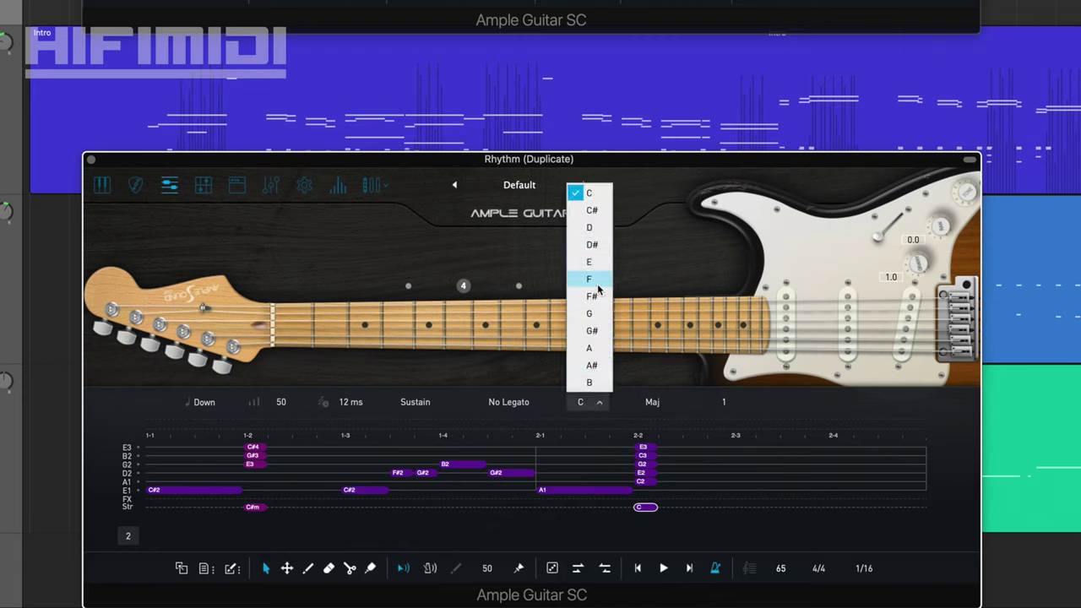
click(591, 349)
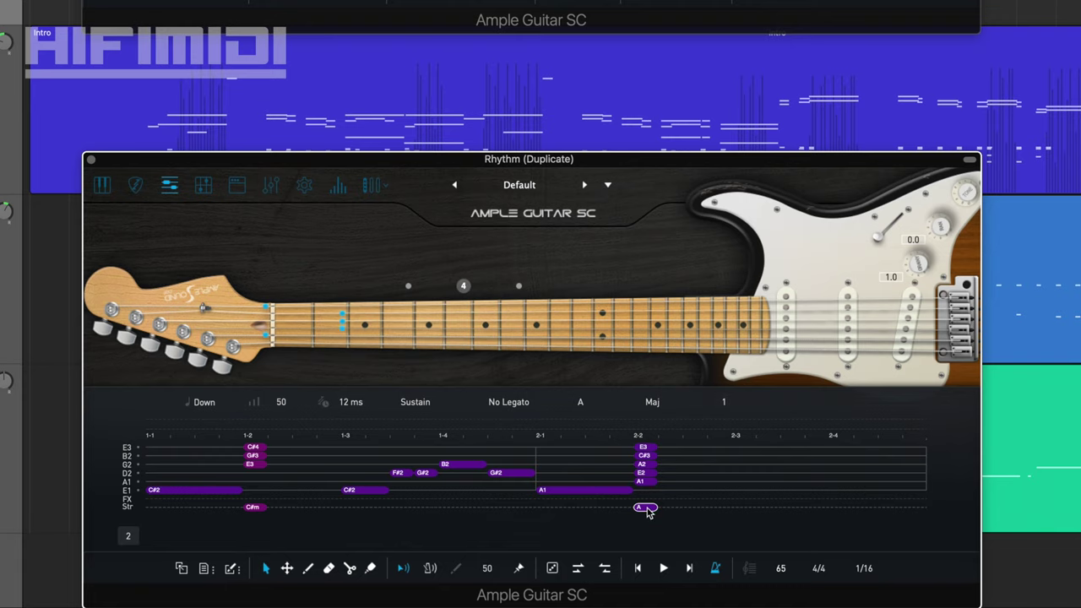
click(724, 403)
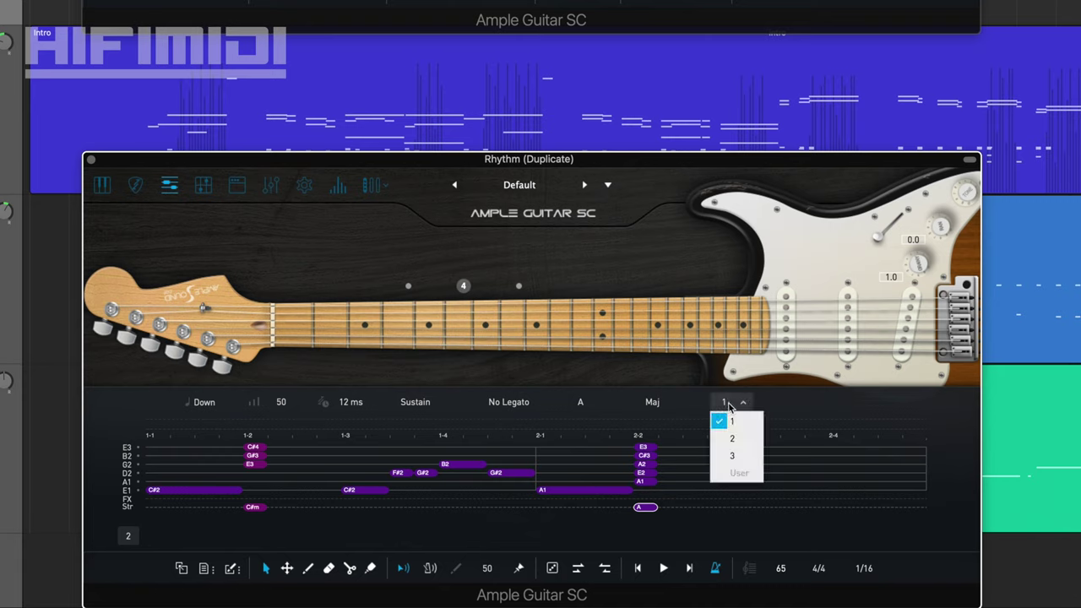
click(732, 441)
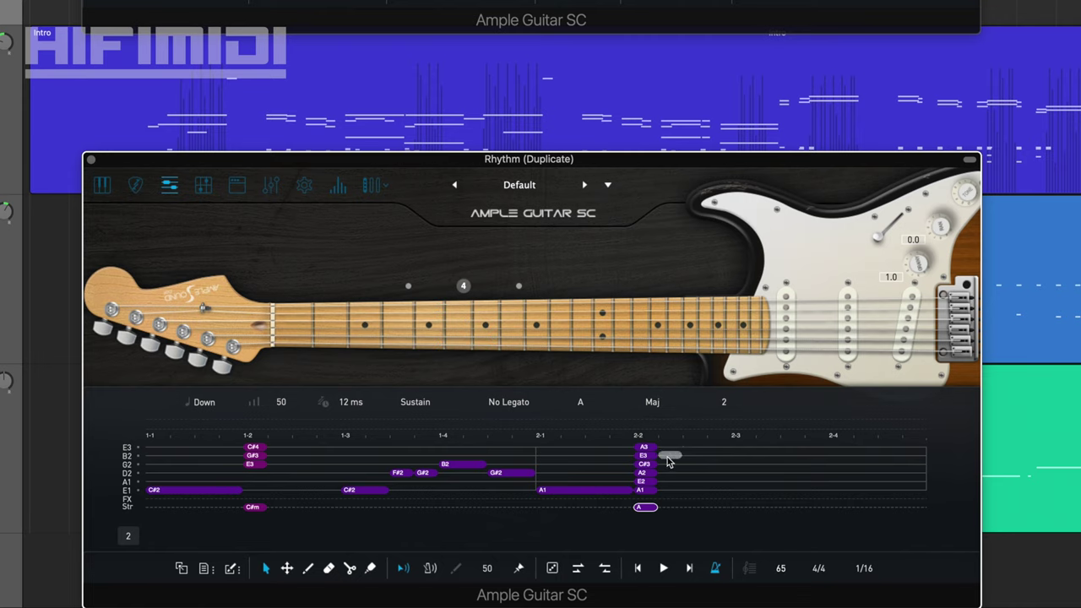
click(642, 491)
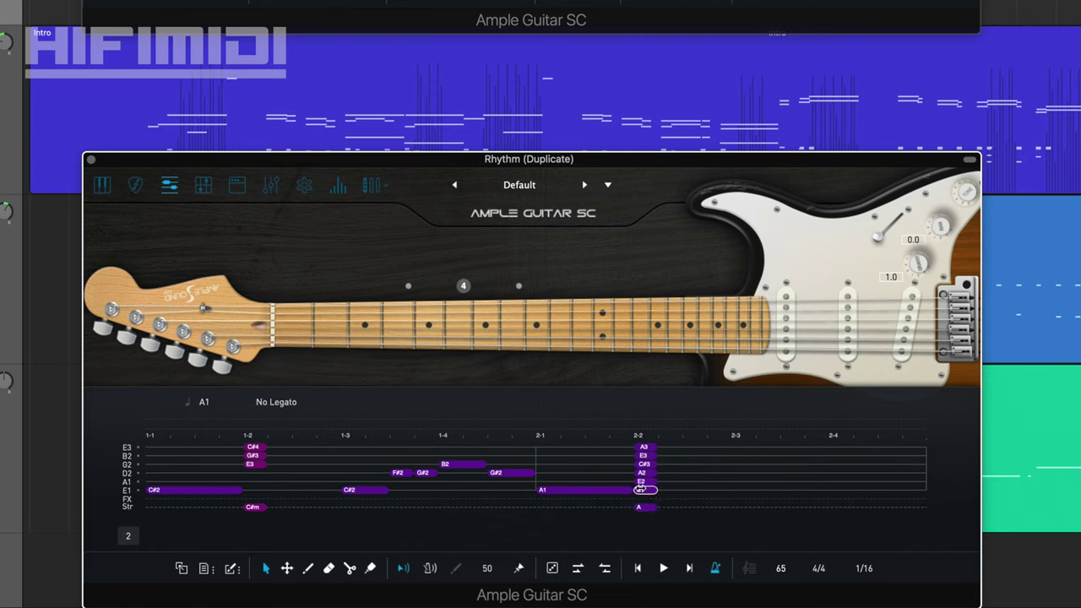
click(647, 483)
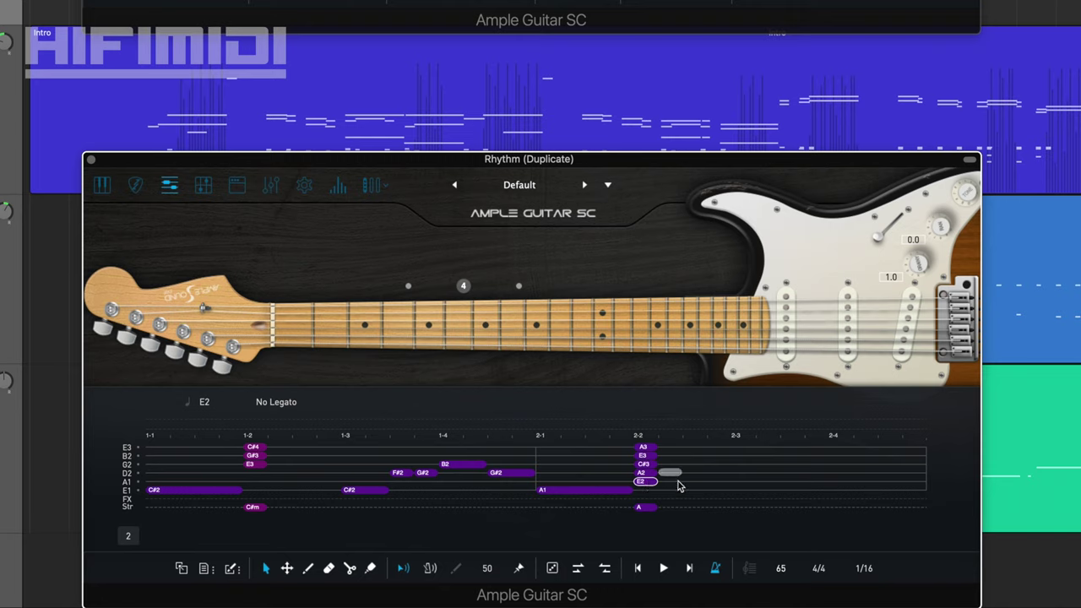
double_click(647, 483)
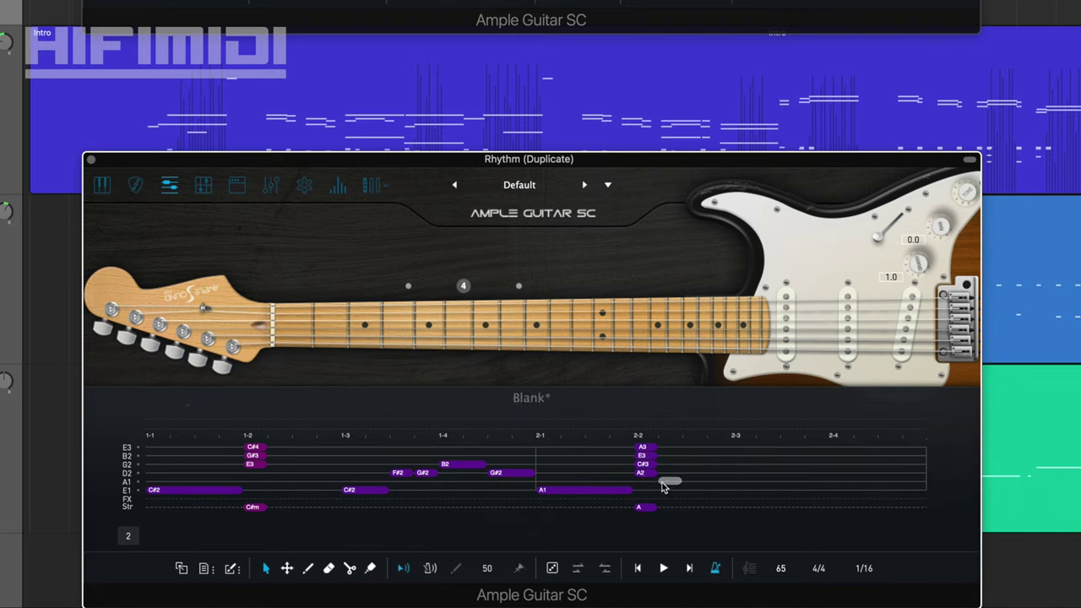
click(599, 490)
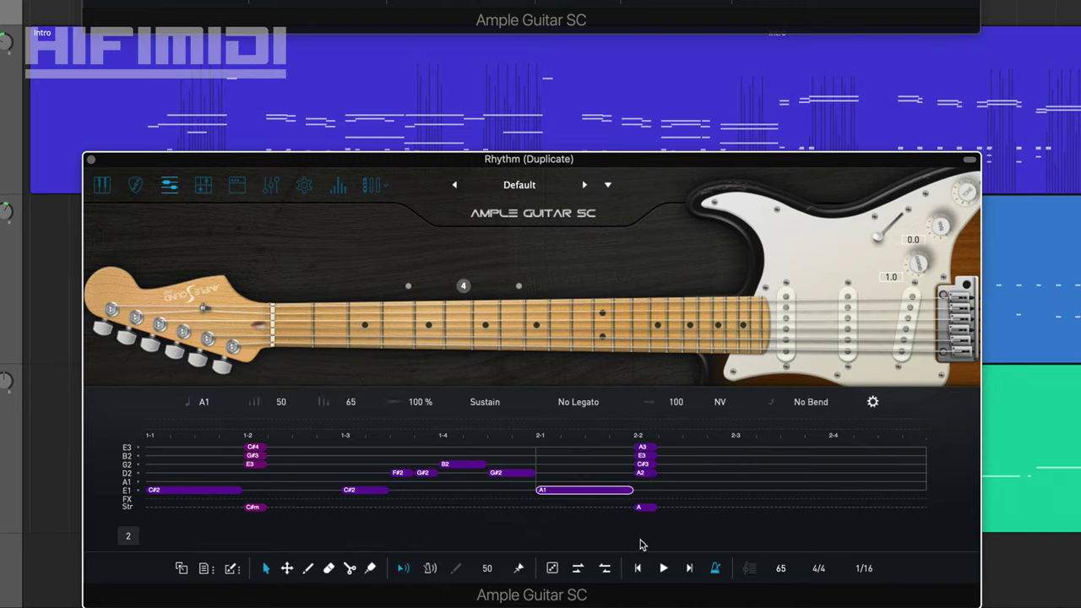
click(665, 570)
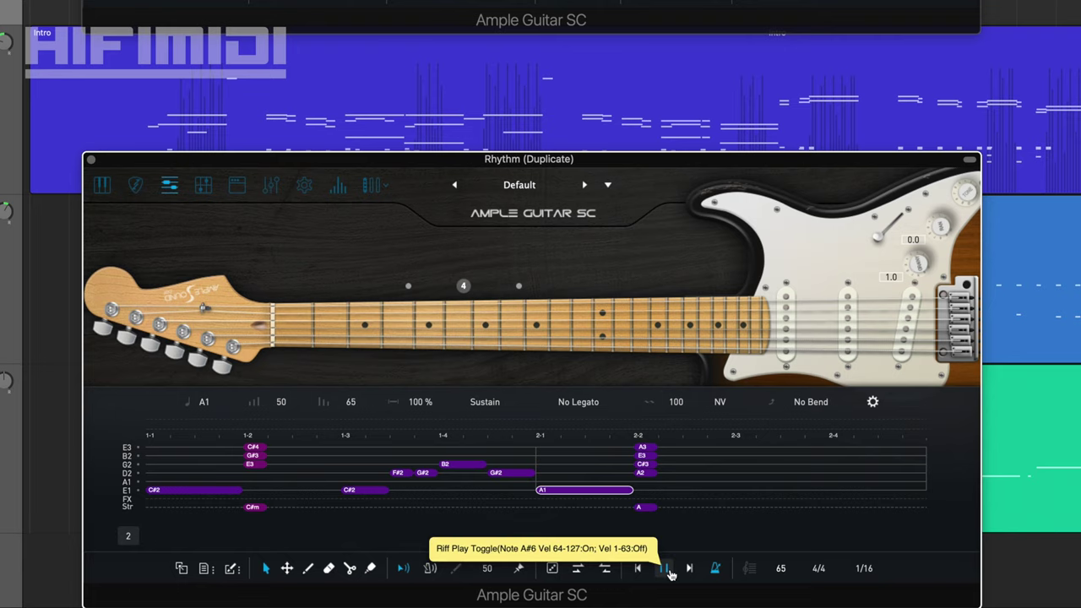
click(668, 572)
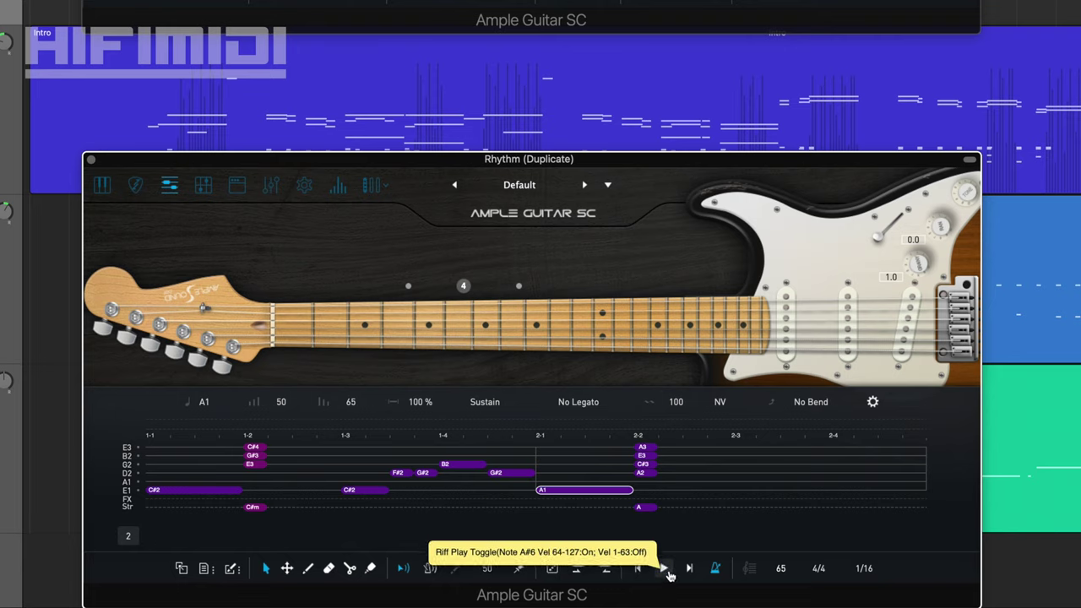
Add an E major voicing-2 strum held to just before 2-4, then a G#2 note.
click(691, 509)
click(608, 405)
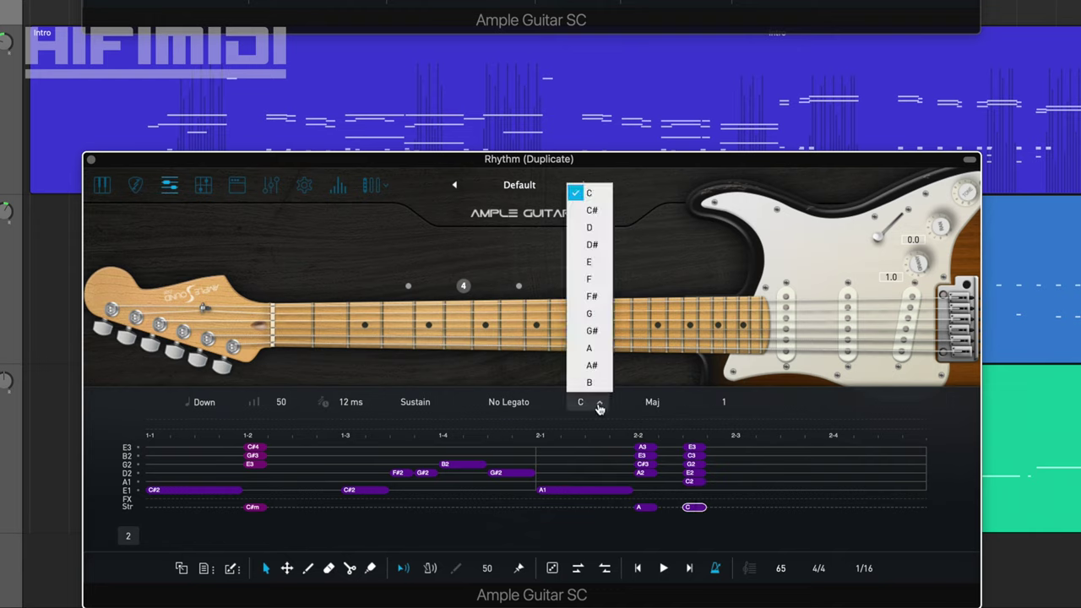
click(600, 262)
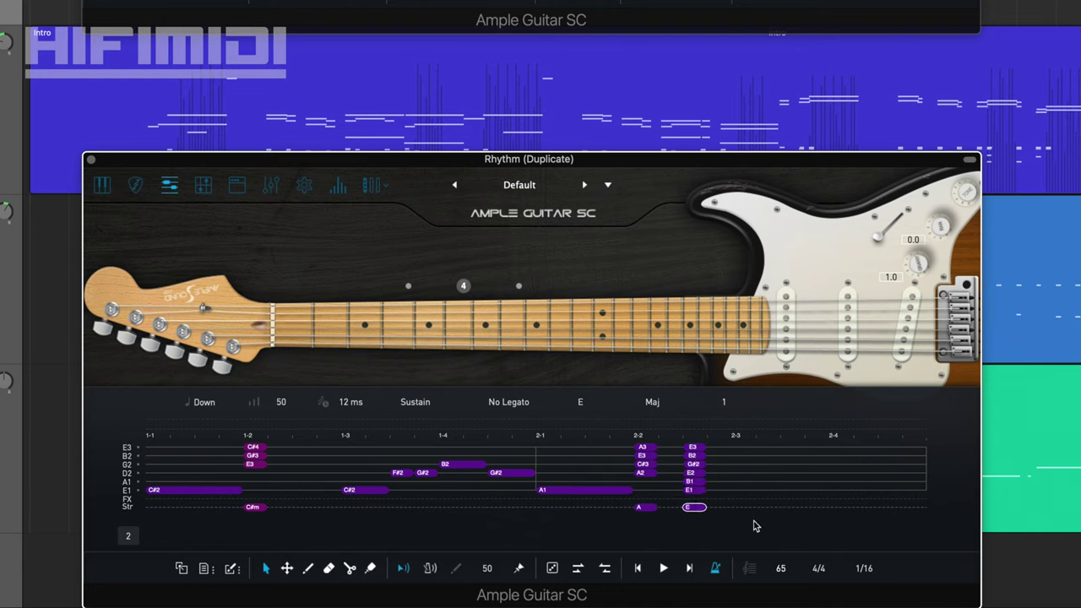
click(694, 507)
click(735, 404)
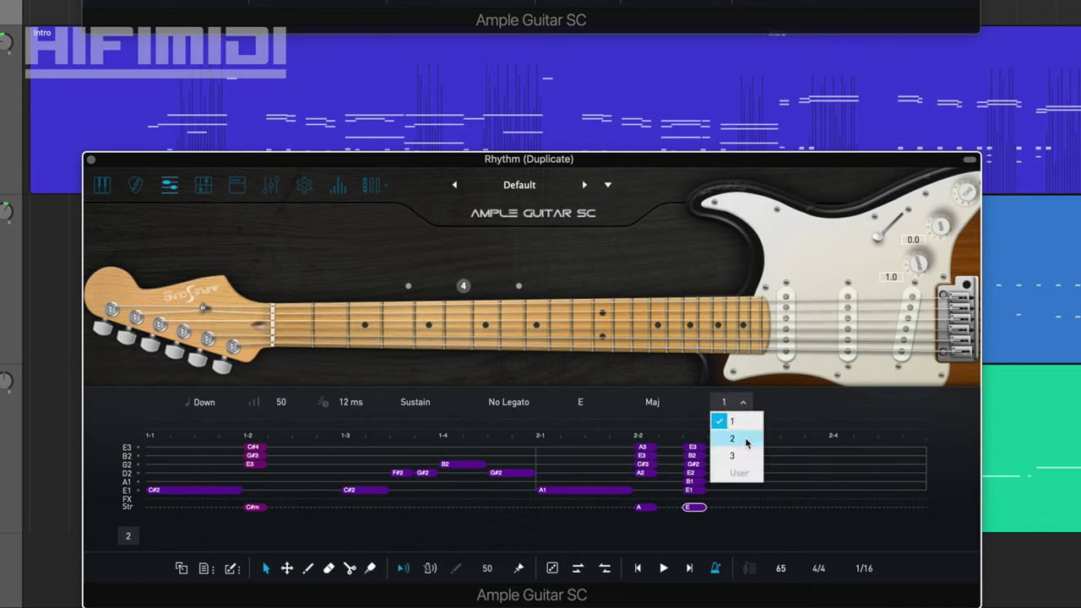
click(745, 442)
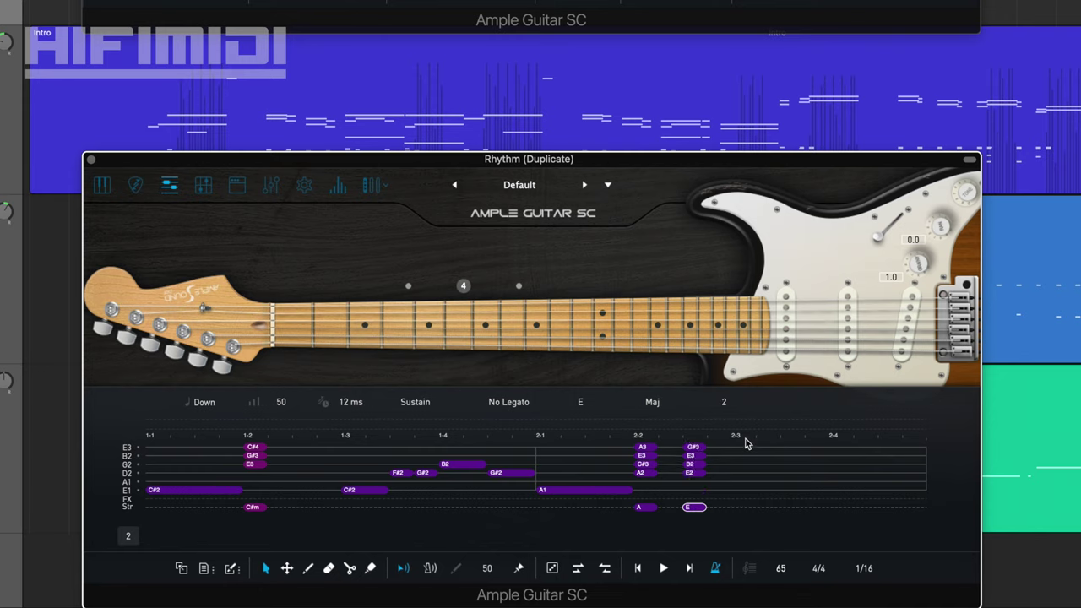
click(694, 508)
drag(706, 508, 828, 511)
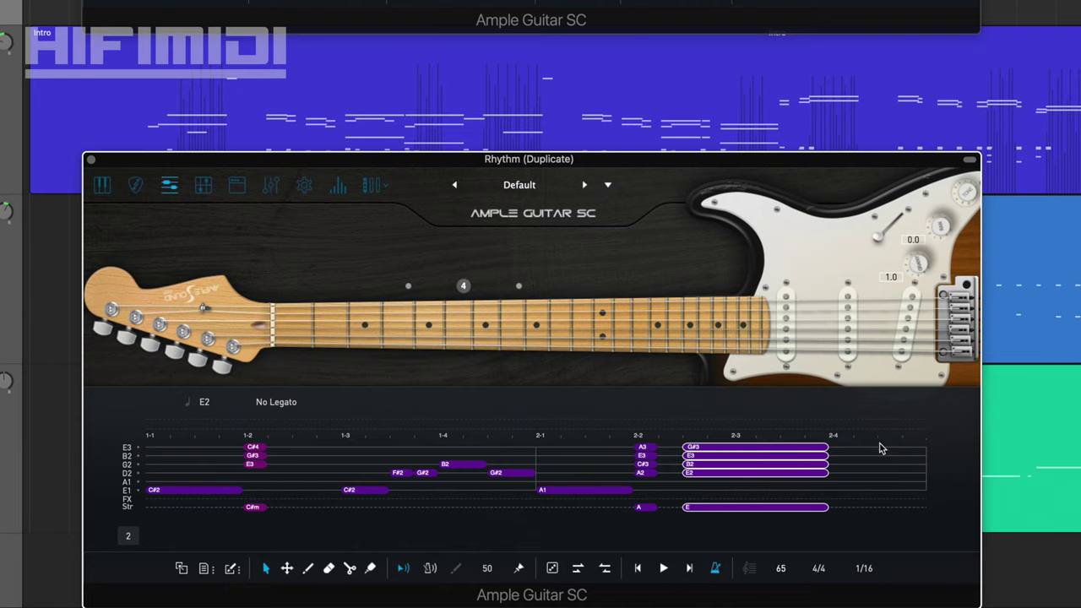
click(845, 474)
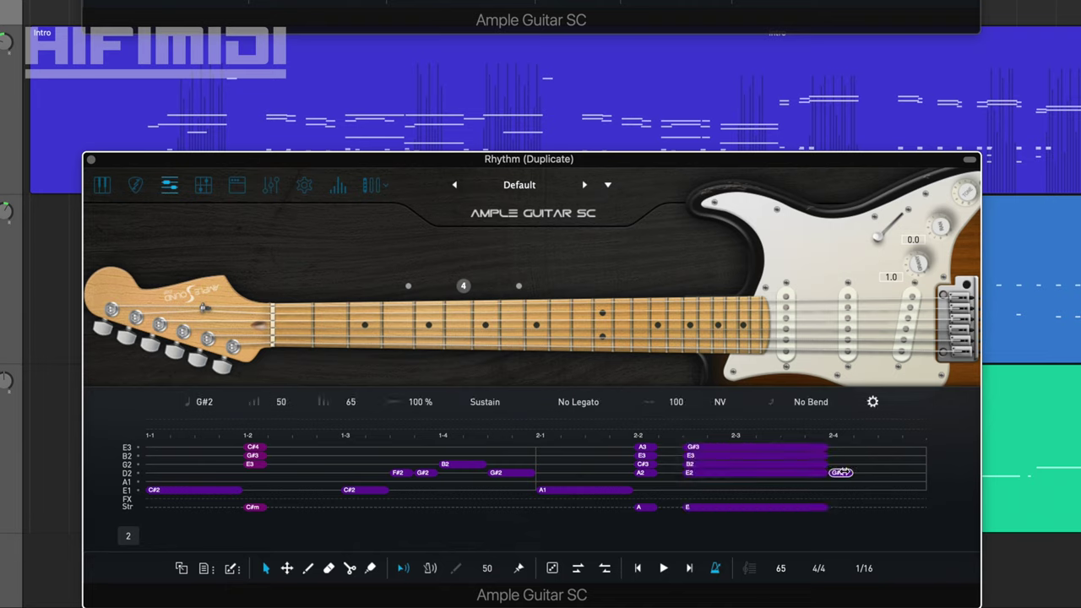
Build the F#2, G#2, F#2, E2 pickup run at the end of bar 2.
key(Down)
key(Down)
click(863, 475)
click(887, 476)
key(Down)
key(Down)
click(911, 482)
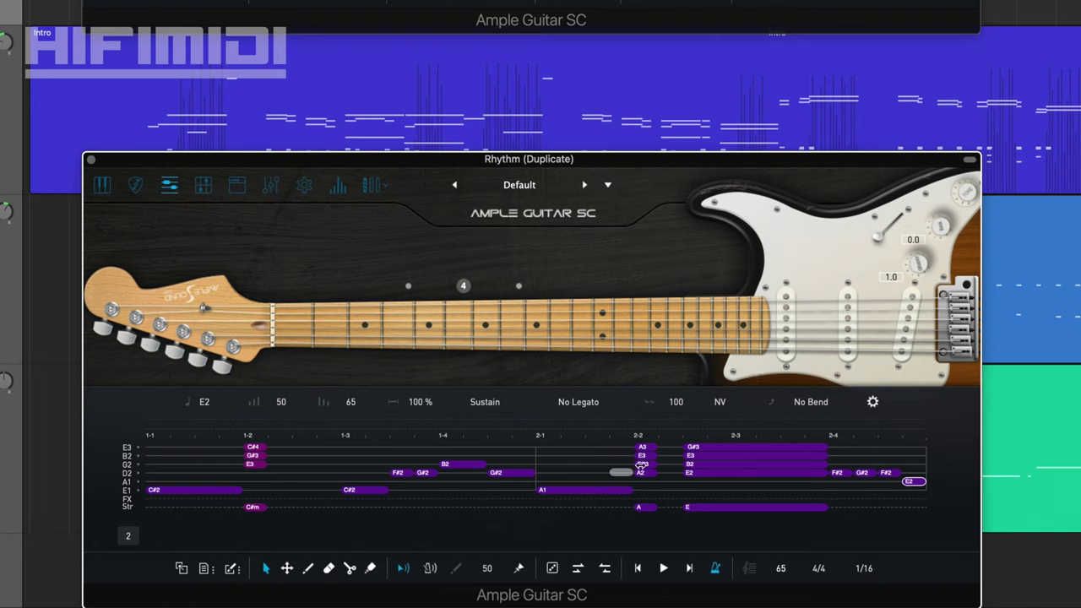
Raise the A strum chord's velocity to 67.
drag(665, 422, 646, 521)
click(645, 508)
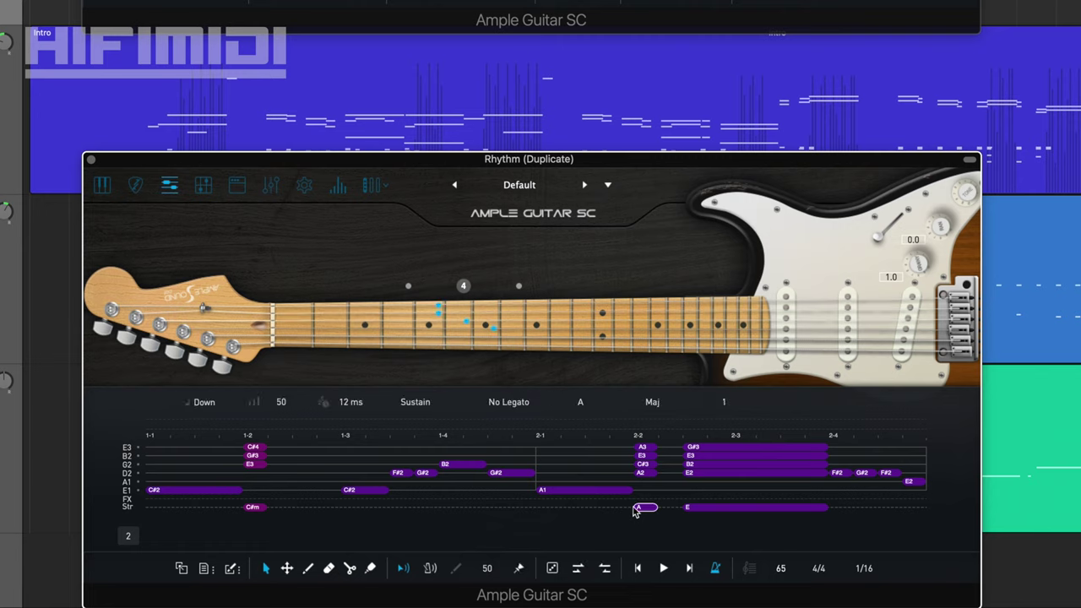
drag(281, 395, 281, 389)
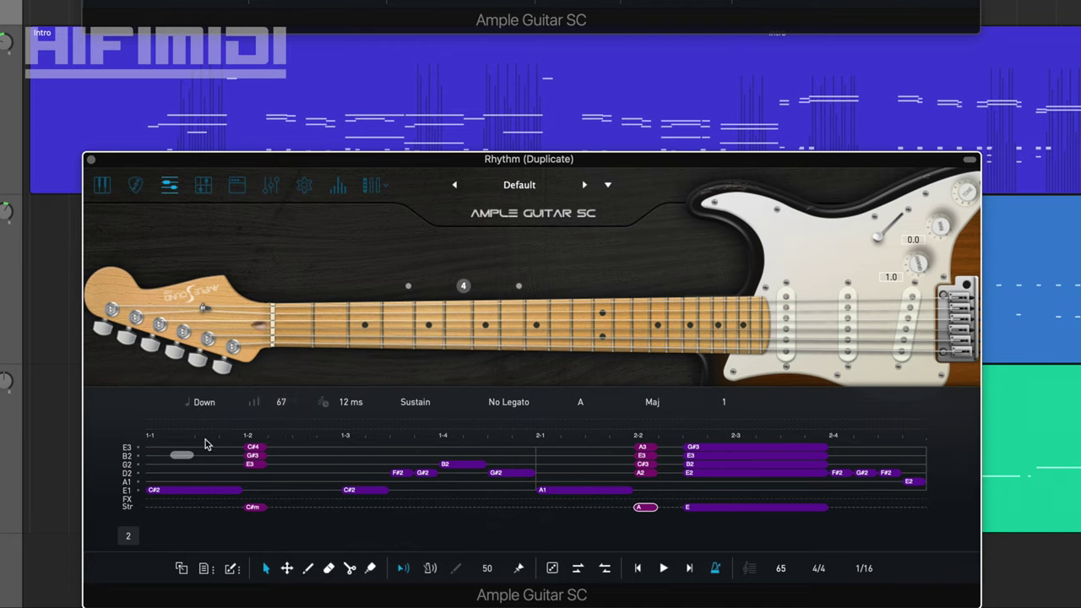
click(378, 492)
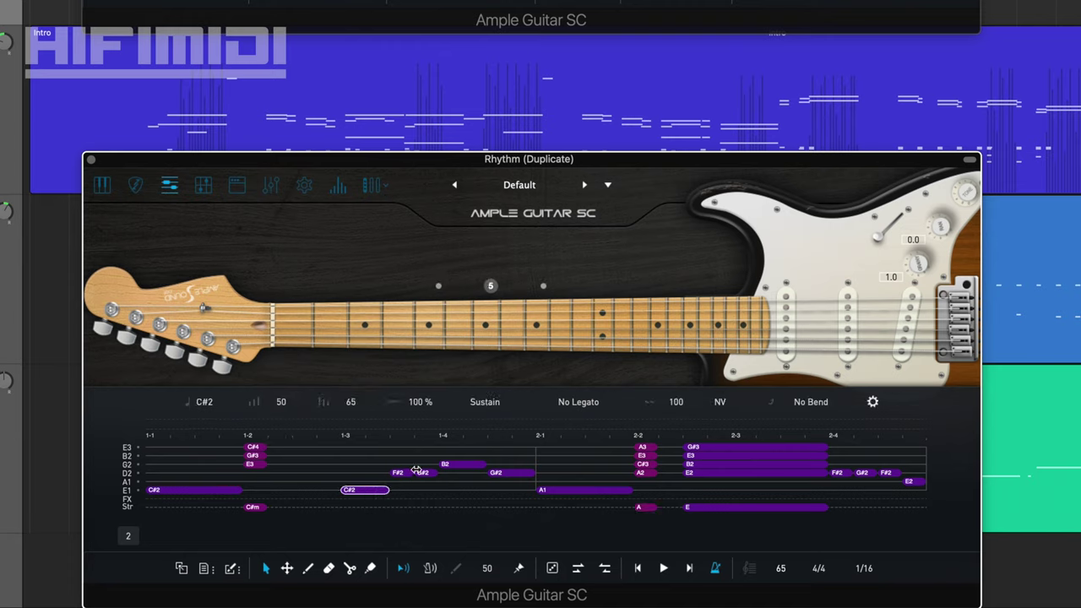
Set the bar-one F#2 note to Legato Slide.
click(408, 476)
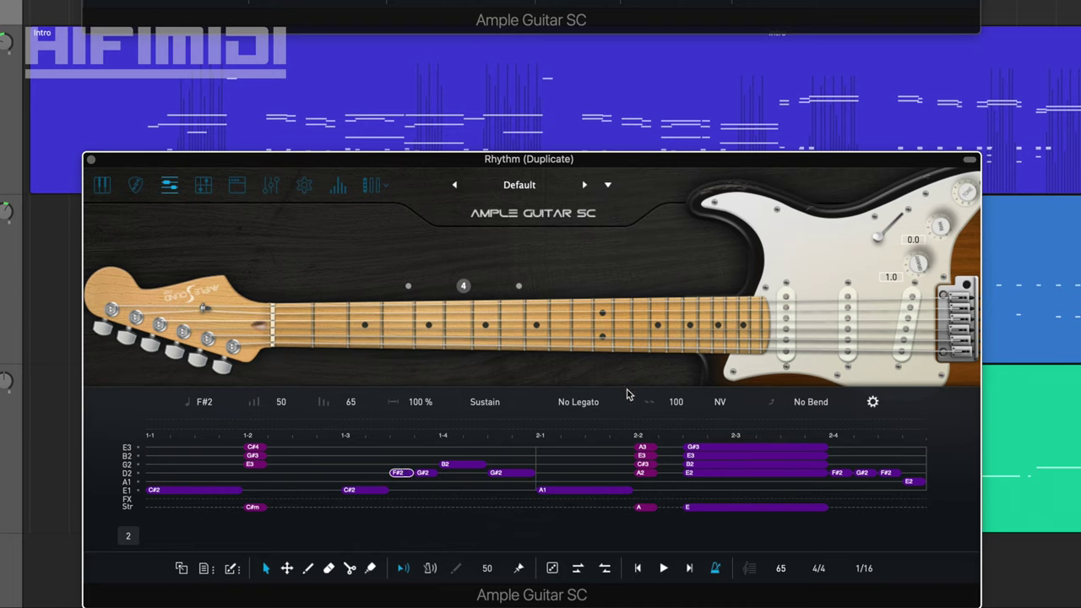
click(605, 403)
click(603, 439)
Give the G#2 note closing bar 1 a Slide Out articulation.
click(450, 464)
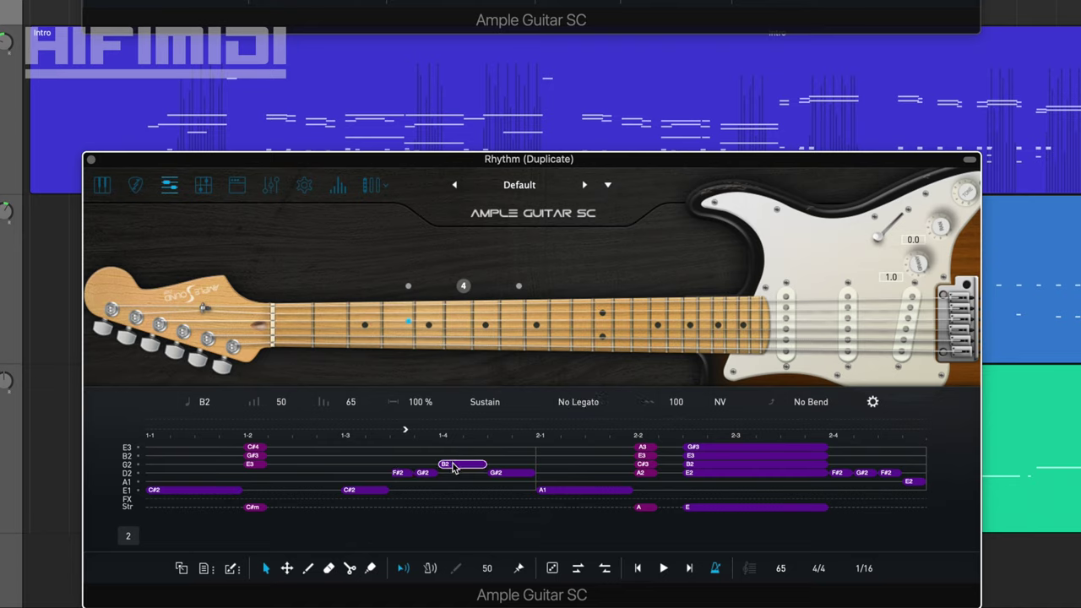
click(517, 475)
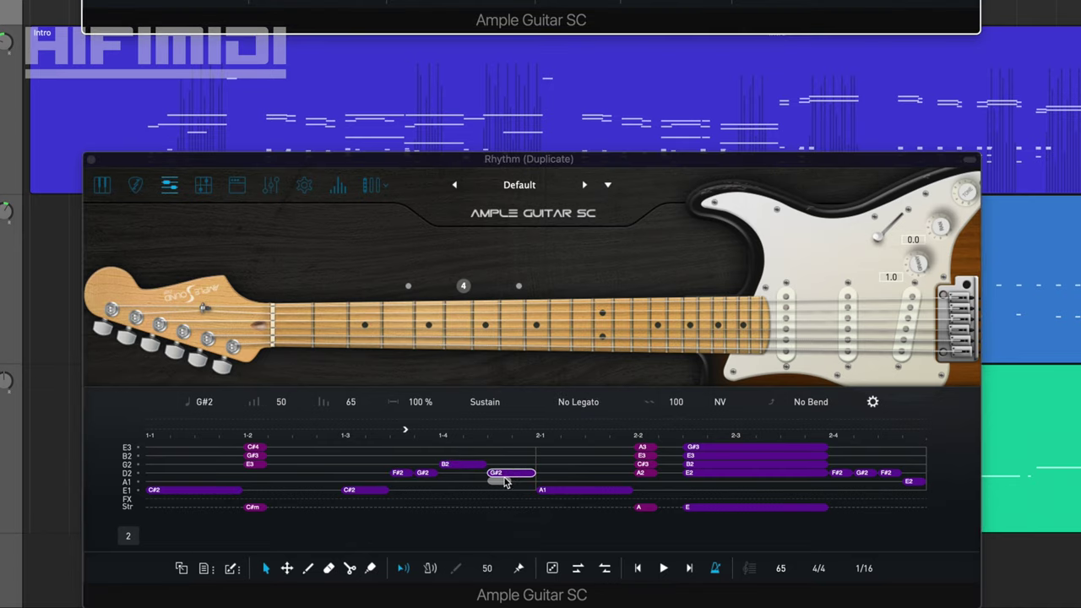
click(602, 404)
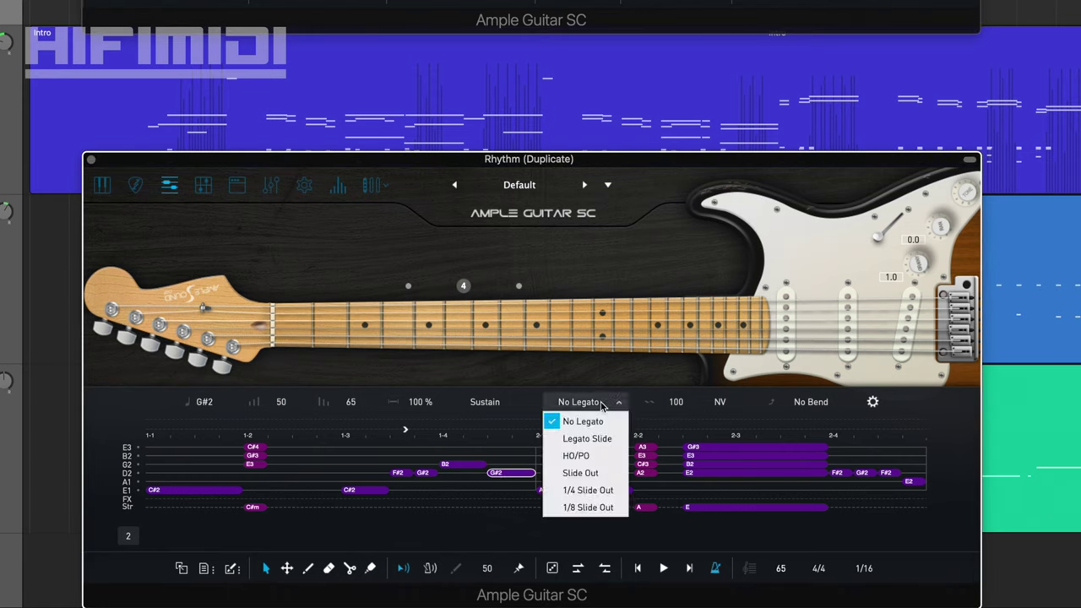
click(592, 474)
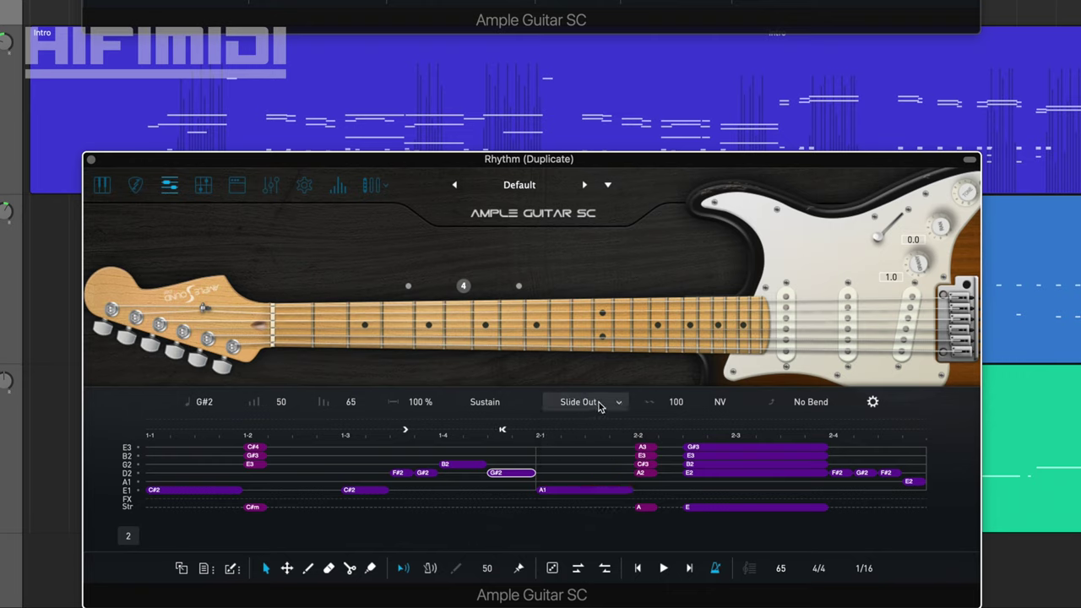
click(564, 491)
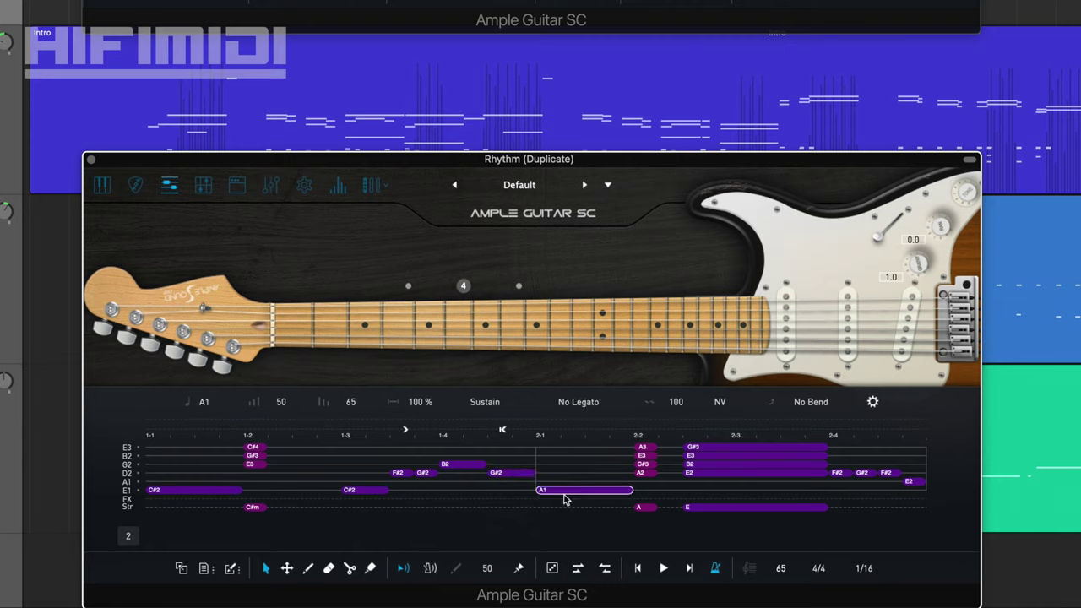
Slow the E chord's strum time to 221 ms after comparing the other strums.
click(644, 508)
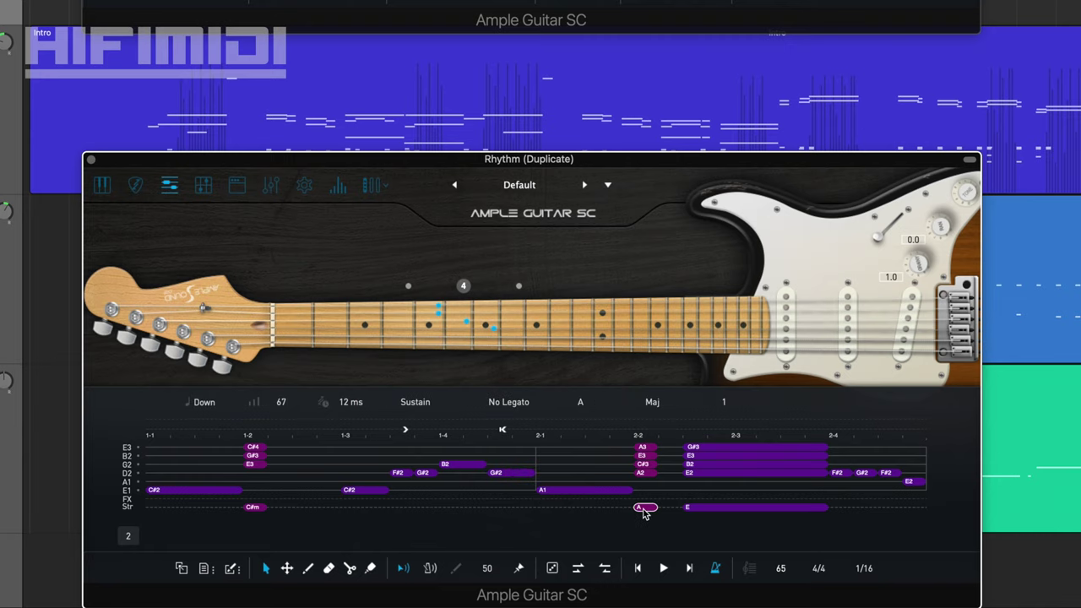
click(713, 510)
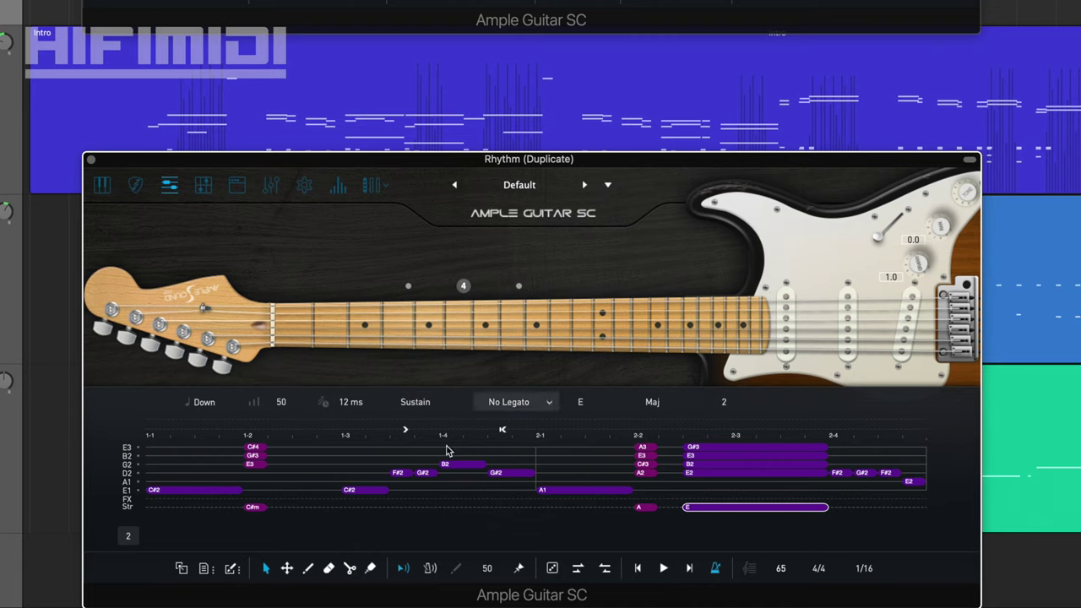
click(253, 507)
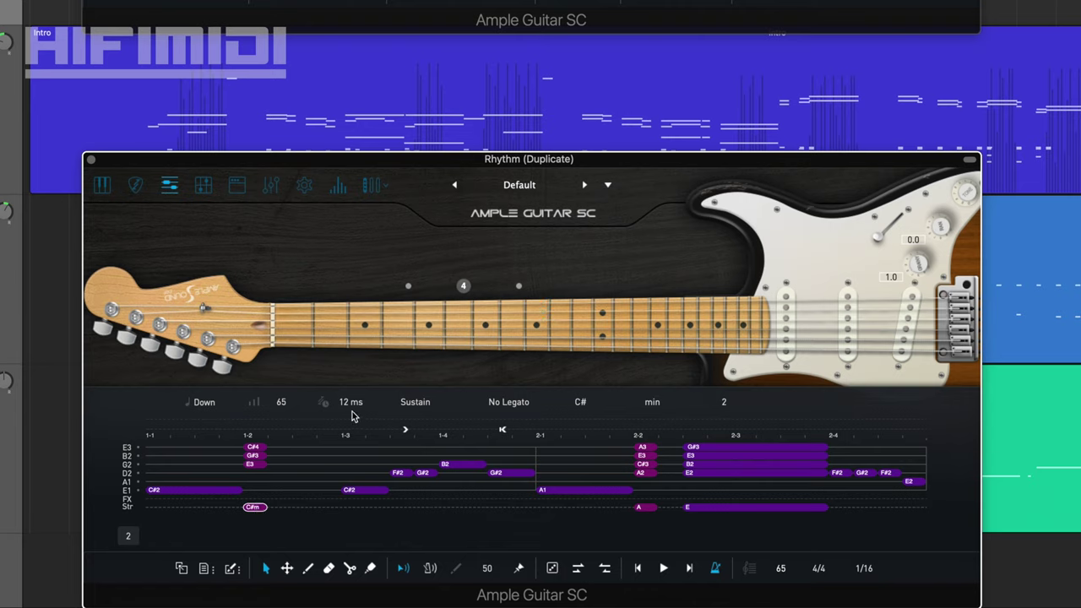
click(643, 507)
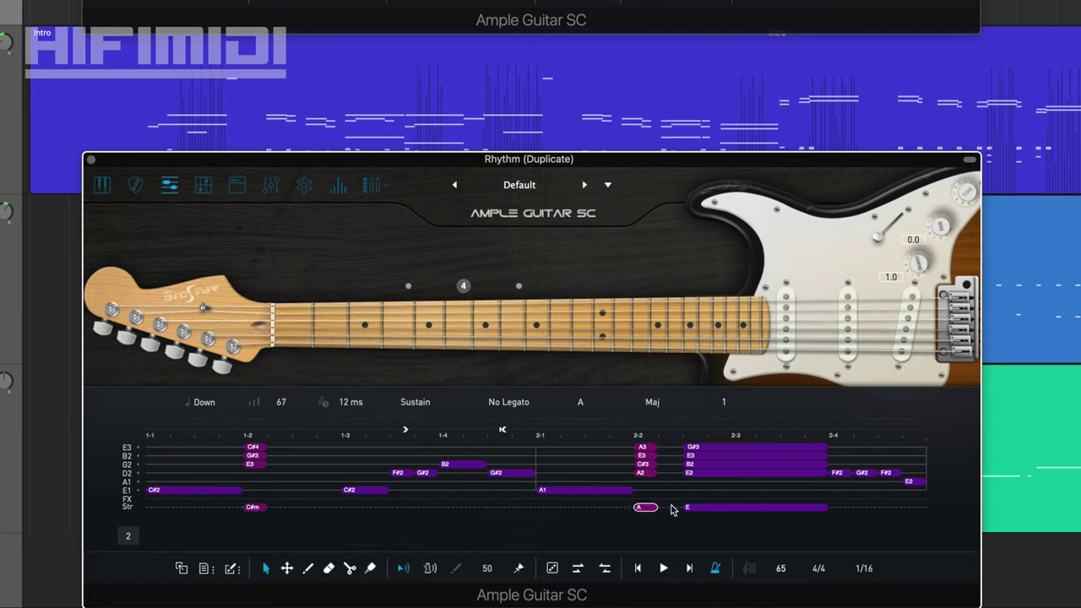
click(710, 508)
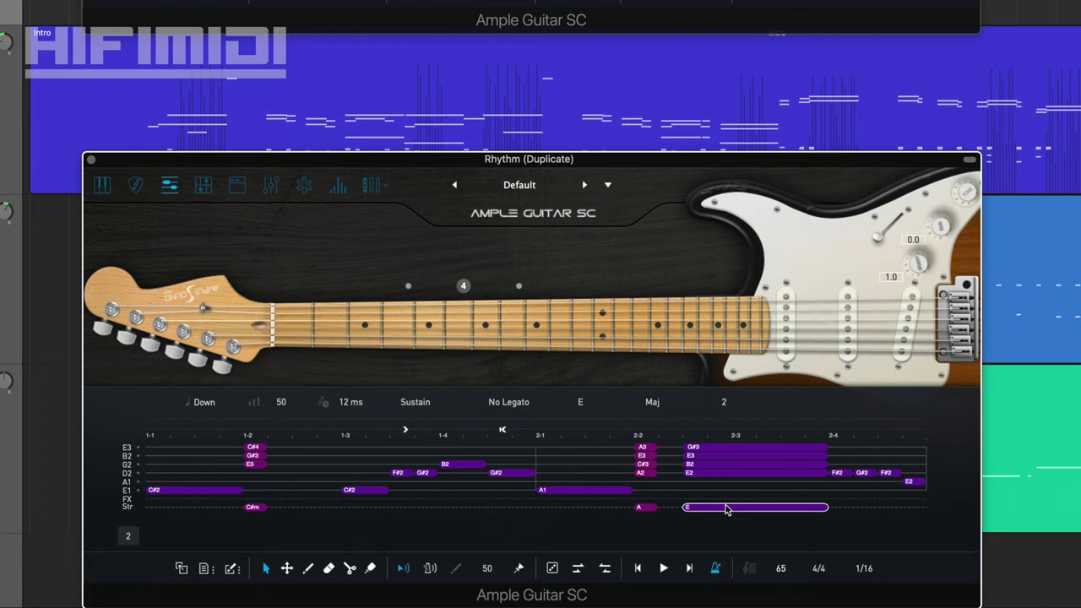
drag(346, 403, 347, 389)
Set the pickup run's first F#2 to Legato Slide into the G#2.
click(839, 473)
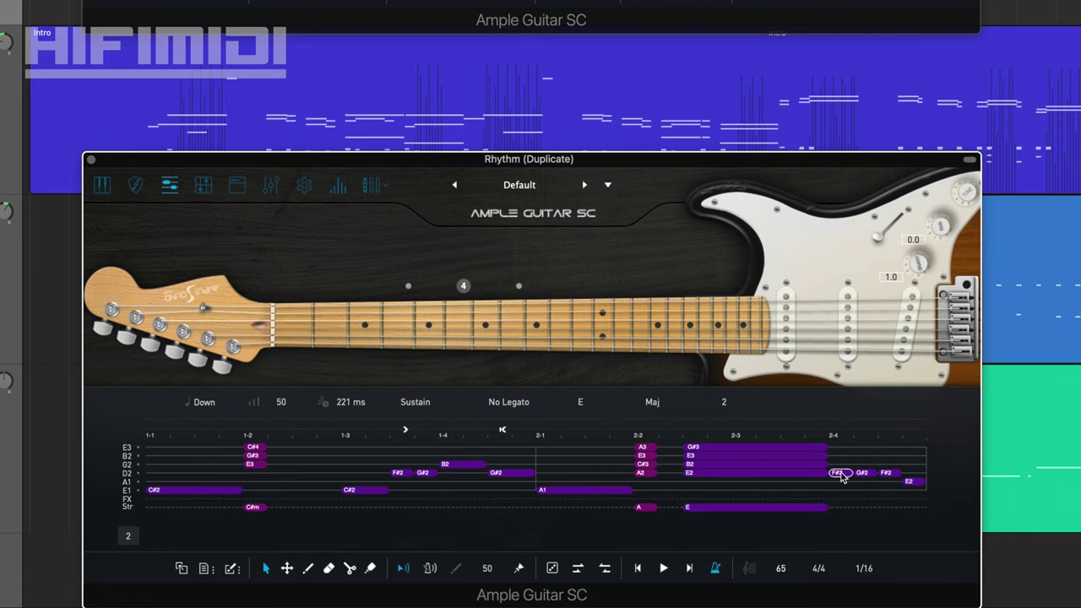
click(577, 400)
click(584, 438)
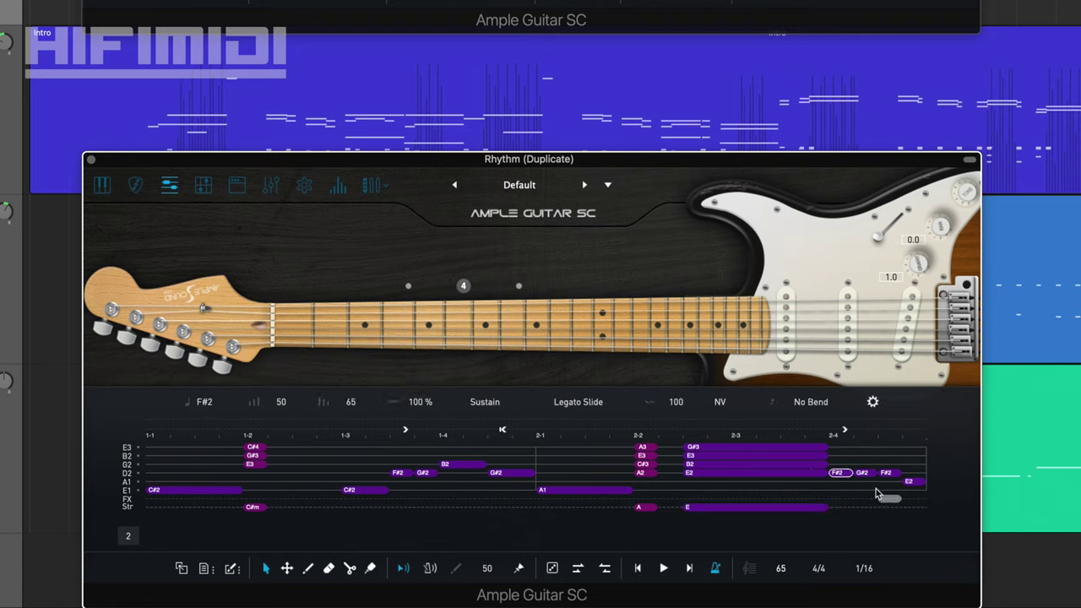
click(858, 473)
click(887, 473)
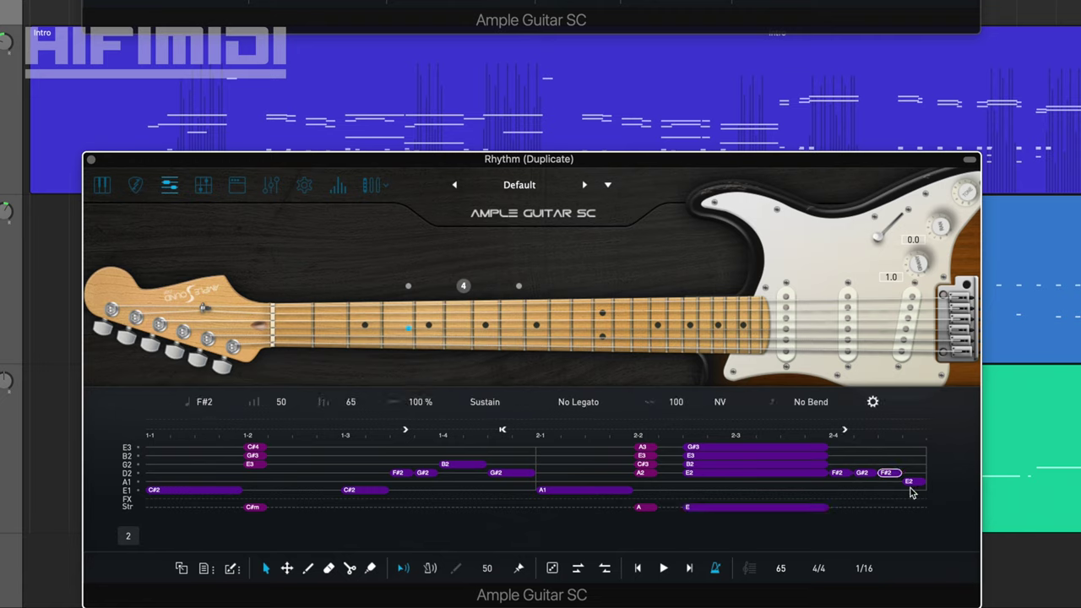
click(913, 484)
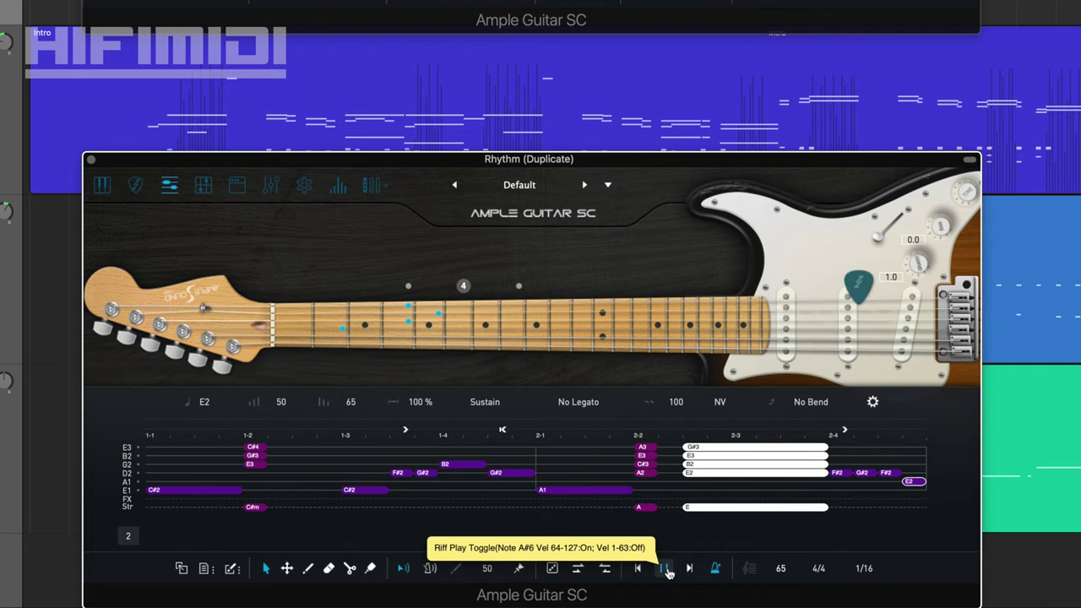
Stop the riff preview in the Riffer transport.
click(666, 569)
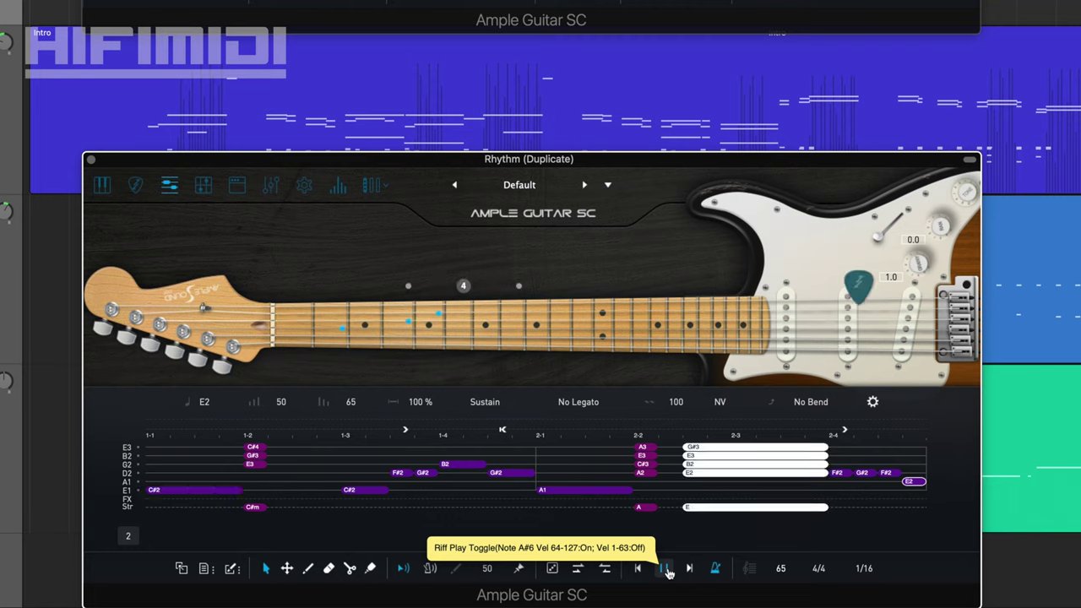
click(666, 571)
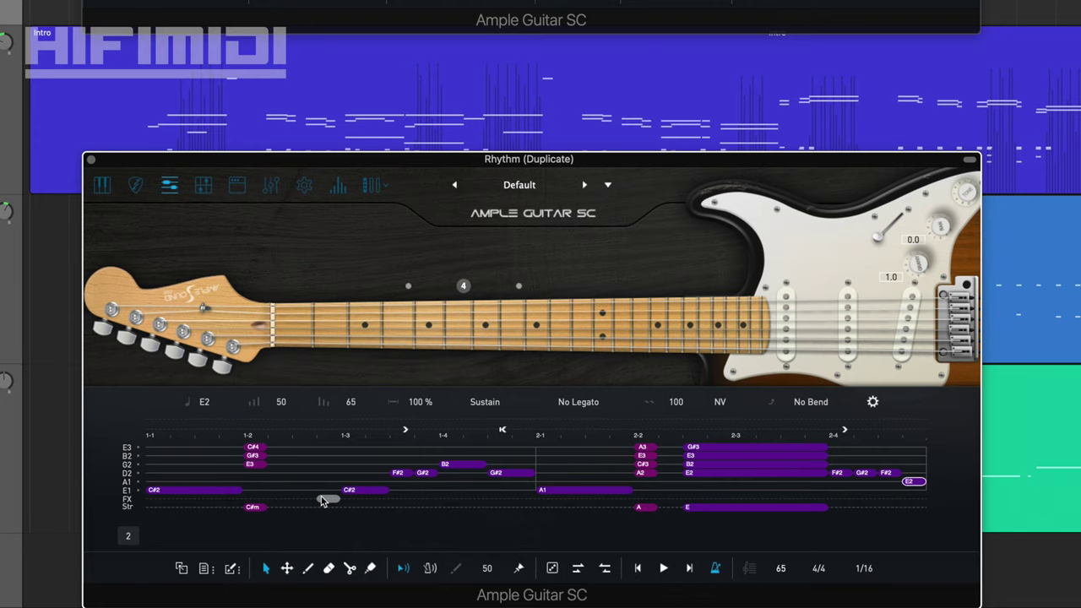
Add a Scratch effect note in bar 1 of the FX row with velocity 122.
click(324, 500)
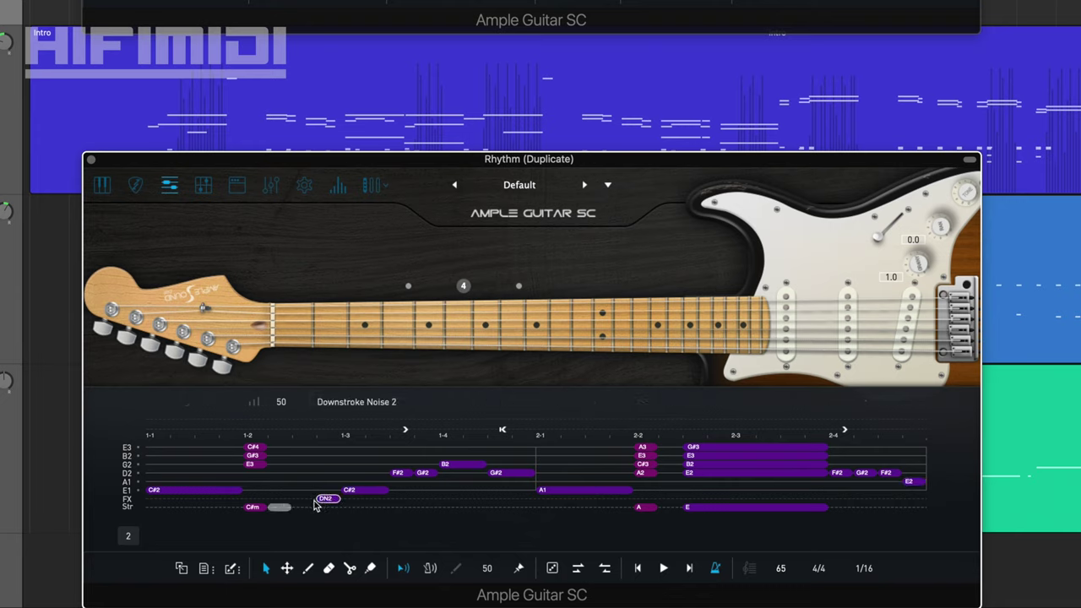
click(392, 403)
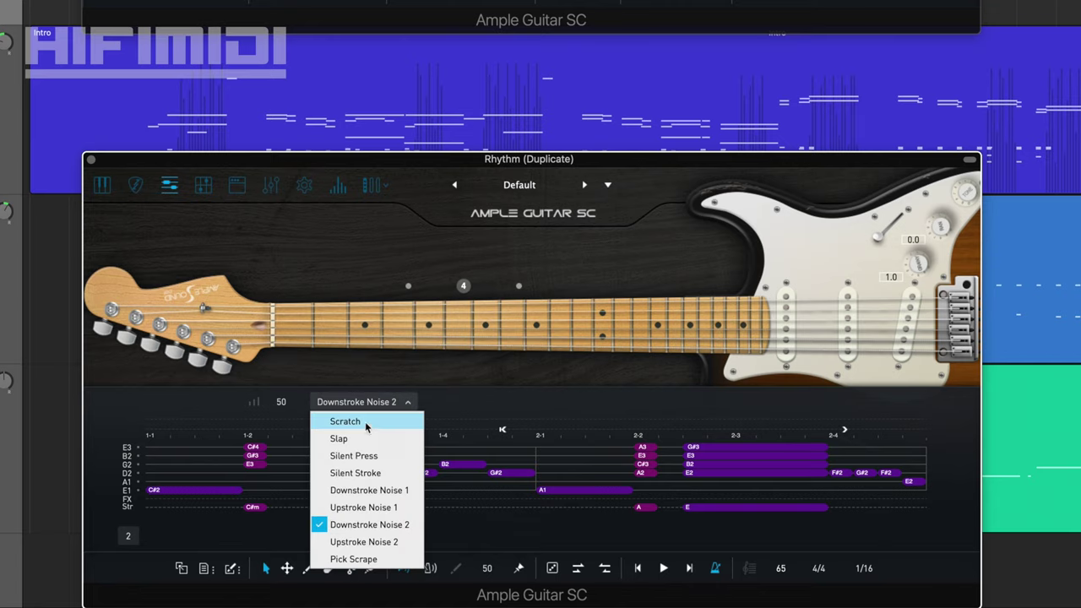
click(367, 424)
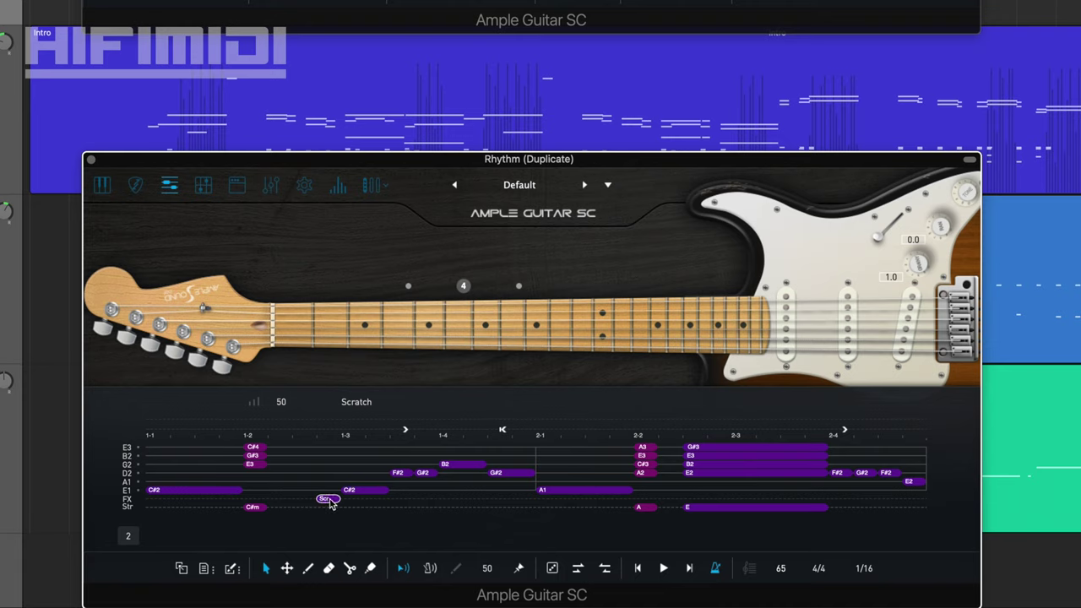
drag(330, 503, 298, 366)
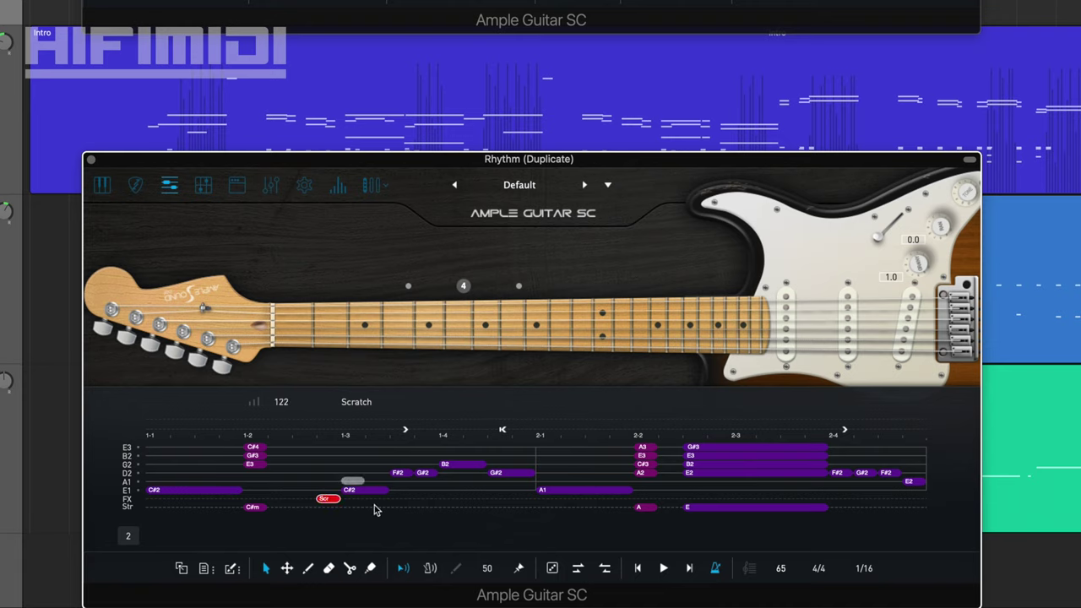
click(676, 500)
Add a second Scratch note in bar 2 at velocity 113, then preview the riff.
double_click(670, 499)
click(384, 403)
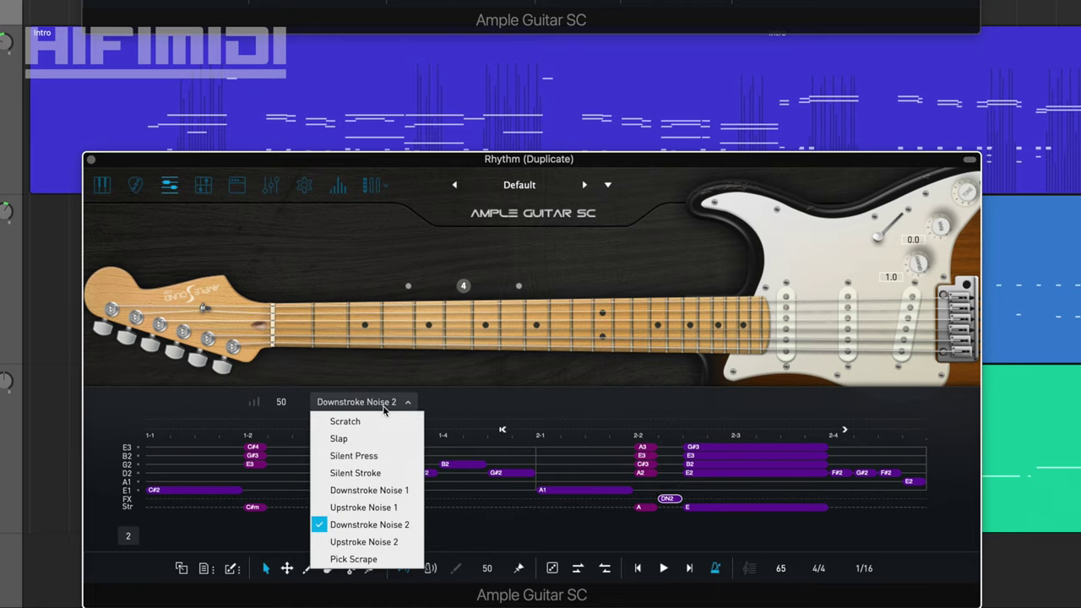
click(378, 429)
drag(281, 402, 285, 366)
click(474, 408)
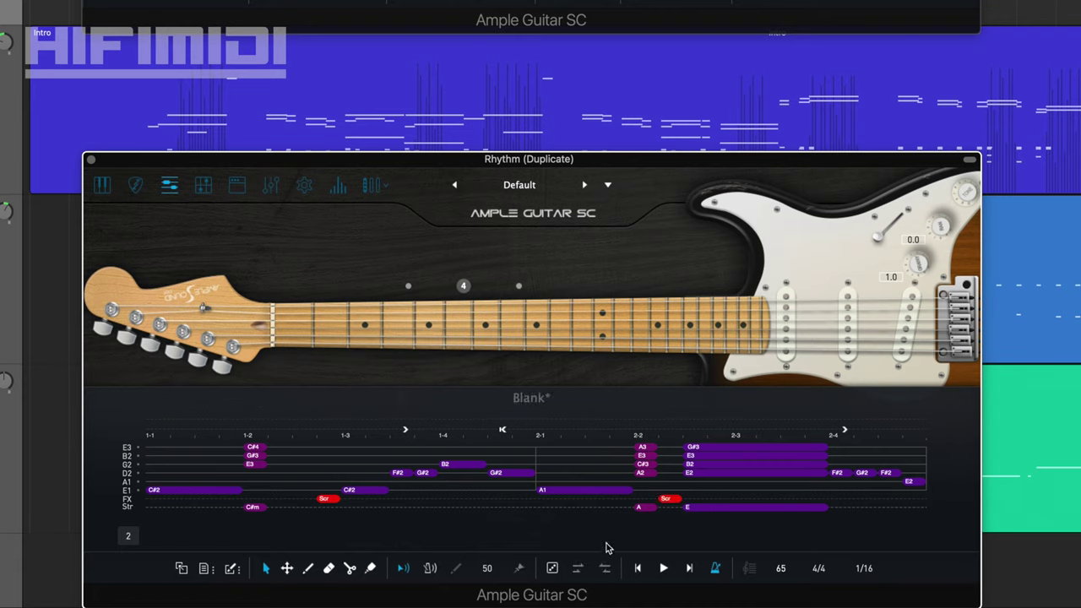
click(663, 568)
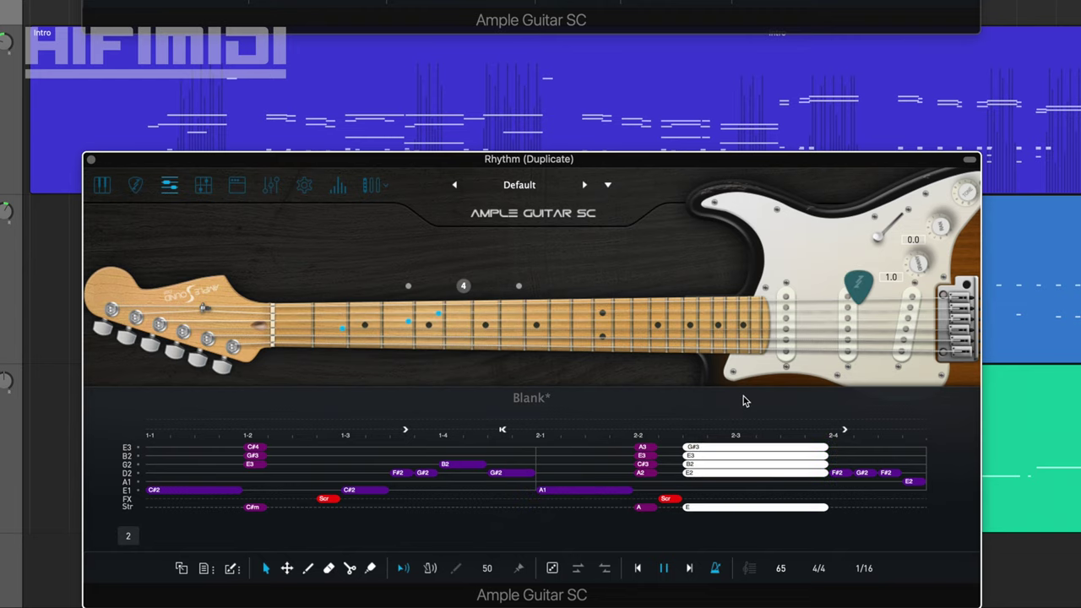
click(663, 570)
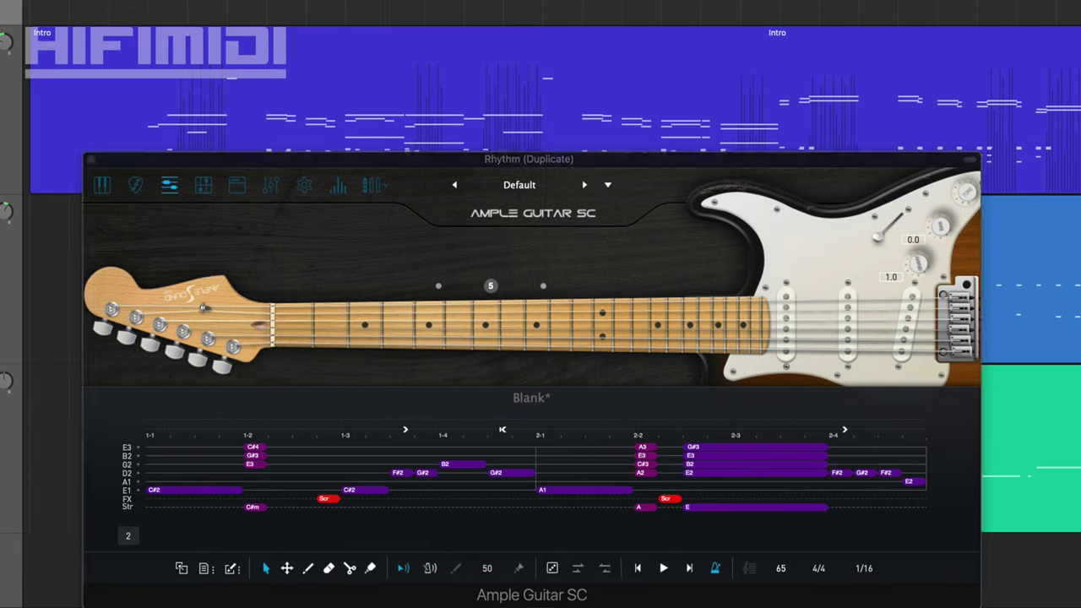
Drag the riff's MIDI onto Rhythm (Duplicate), mute the Strat track, and audition it.
drag(181, 568, 798, 198)
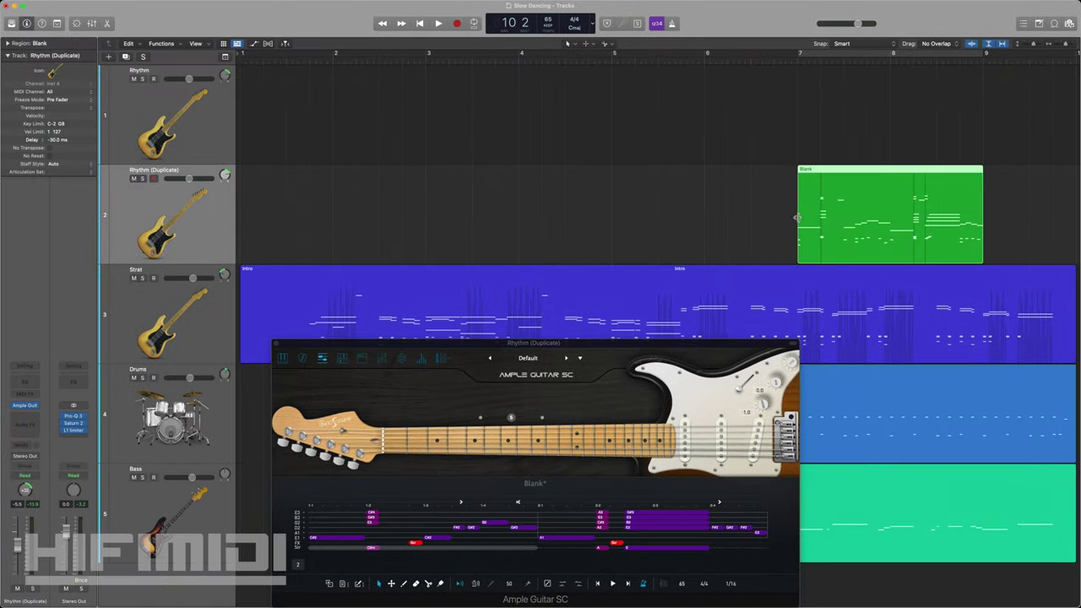
click(134, 278)
scroll(572, 223, right, 5)
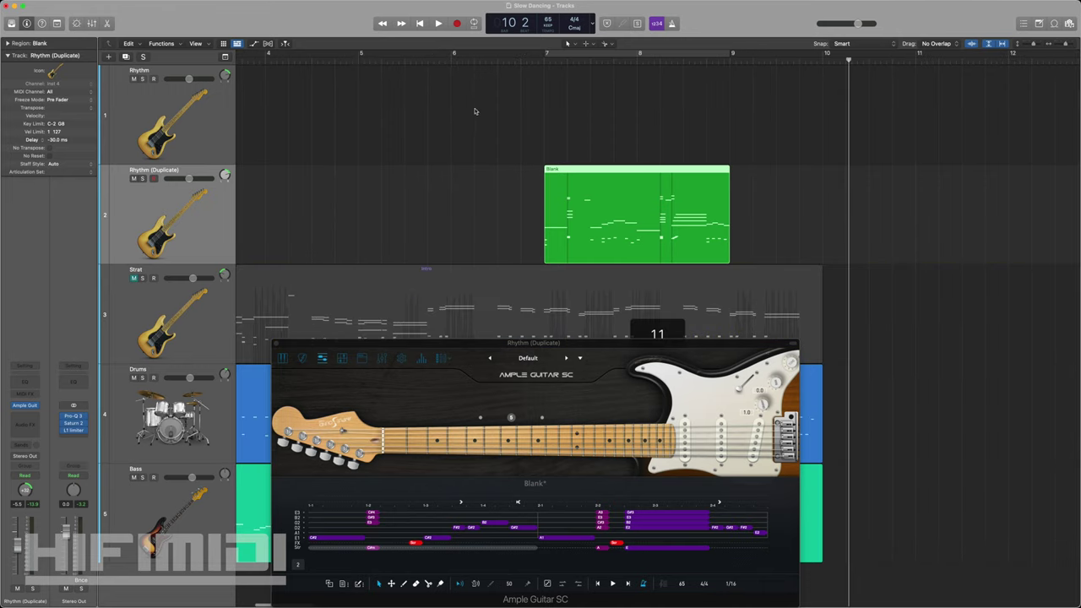
click(513, 54)
key(space)
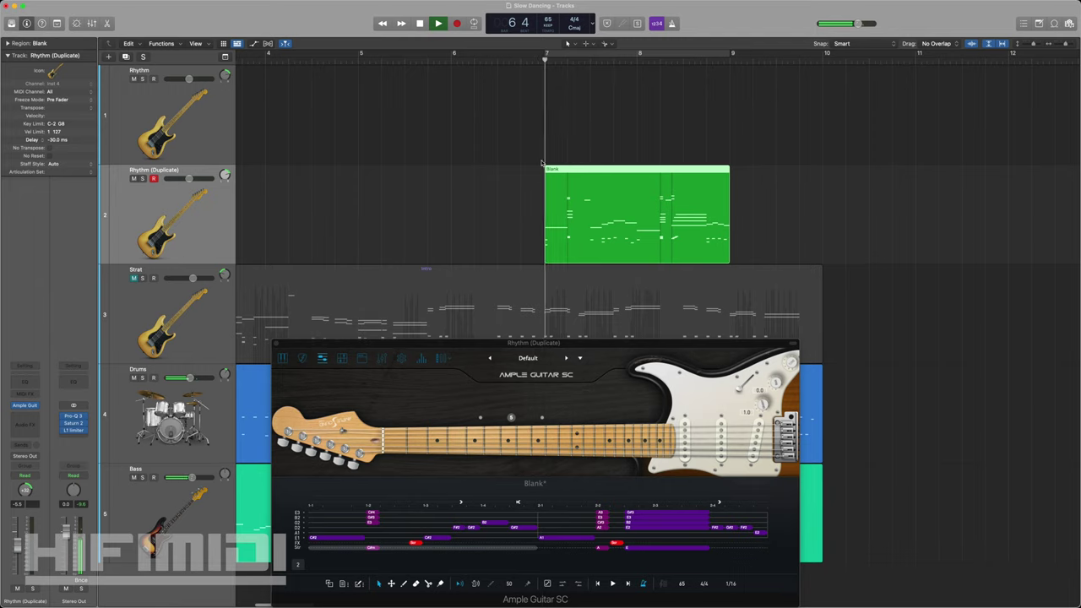
key(space)
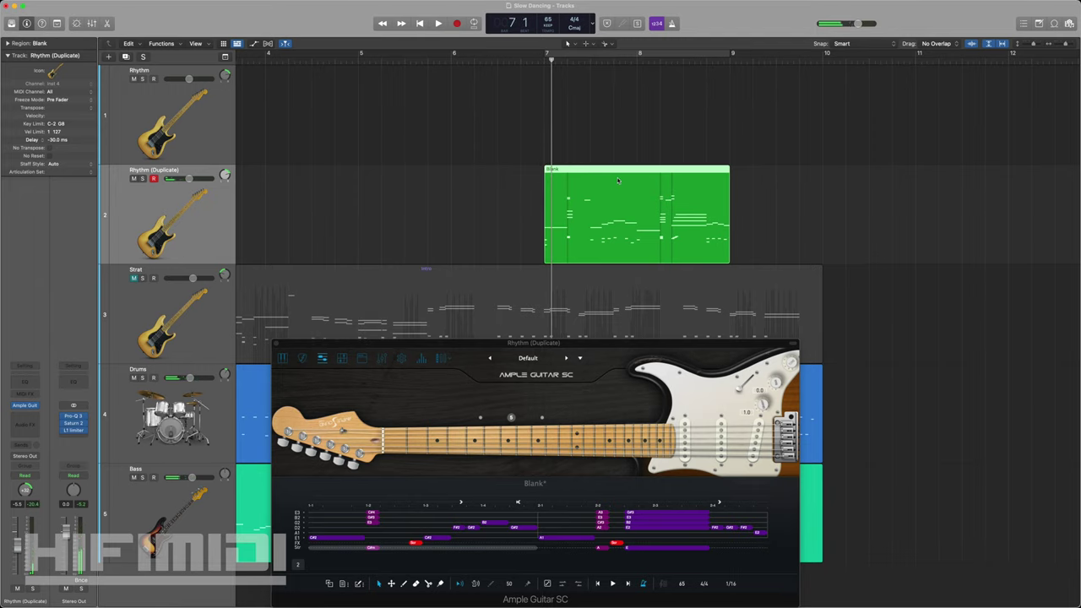
Move the riff region to start at bar 6, replay from bar 5, and close Ample Guitar SC.
drag(615, 172, 524, 172)
scroll(591, 118, left, 3)
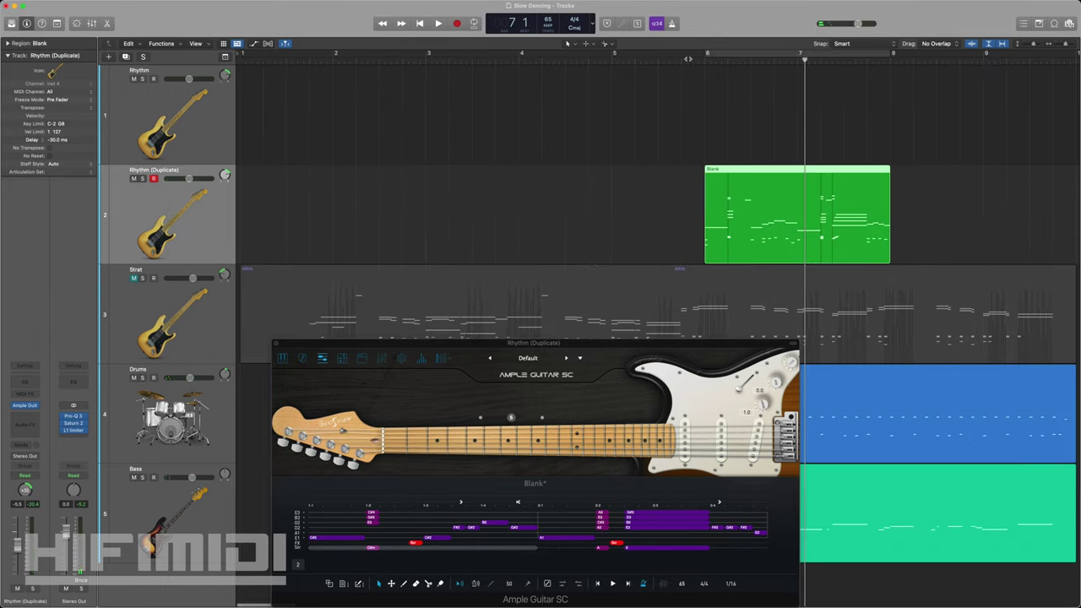
click(677, 68)
key(space)
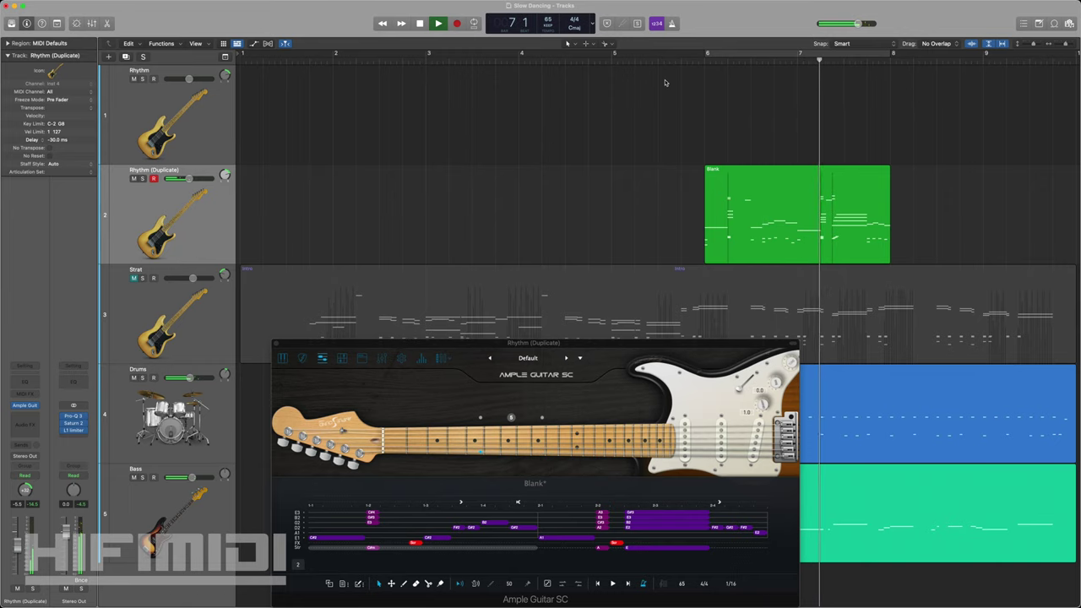
key(space)
click(279, 346)
Repeat the Blank riff region with Cmd-R so a copy runs bars 8–10, then play from bar 6.
scroll(508, 203, right, 5)
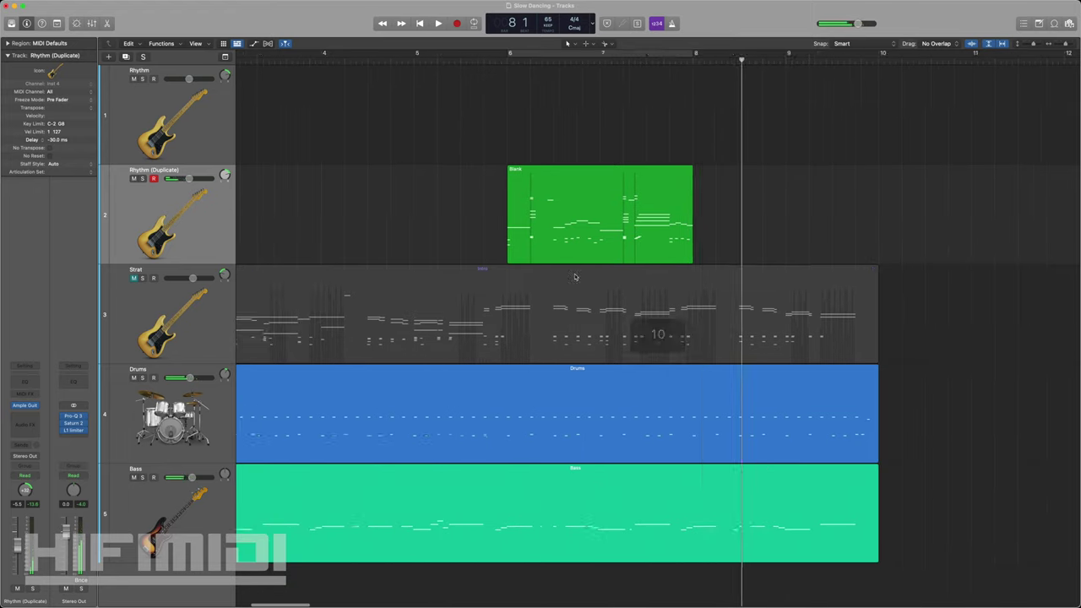
click(507, 203)
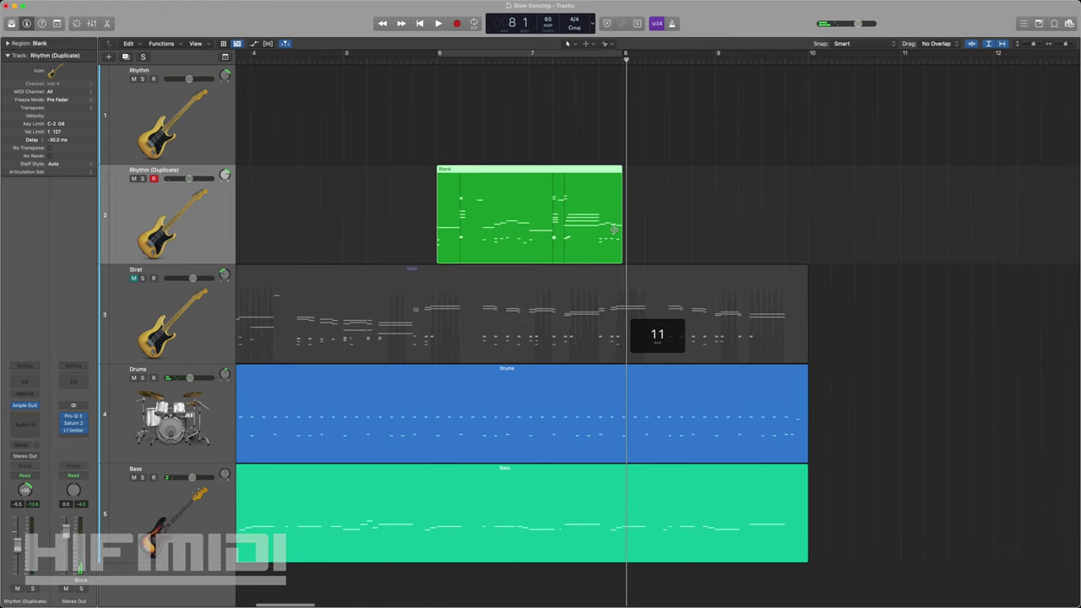
key(super+r)
scroll(609, 234, left, 5)
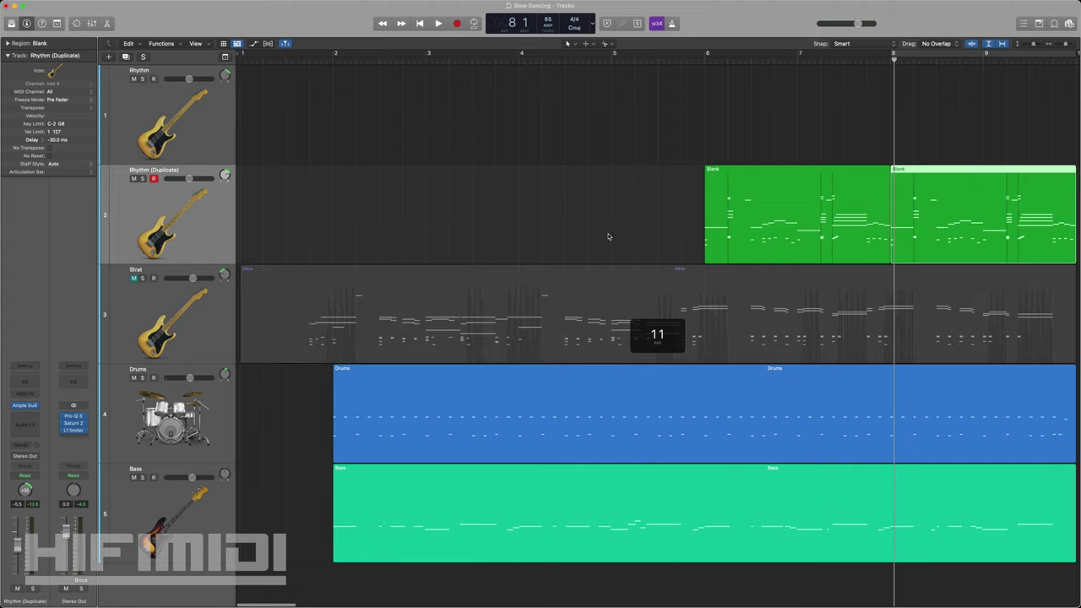
scroll(623, 216, right, 3)
double_click(539, 63)
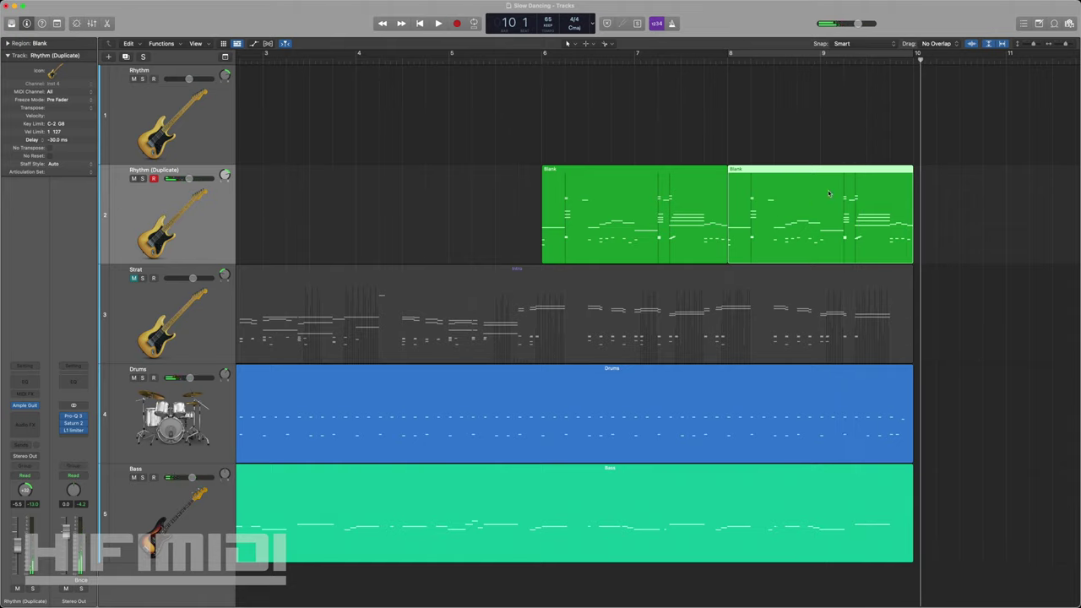
Split the repeated riff at bar 9 beat 4 and move the last-beat piece just before bar 6.
click(890, 60)
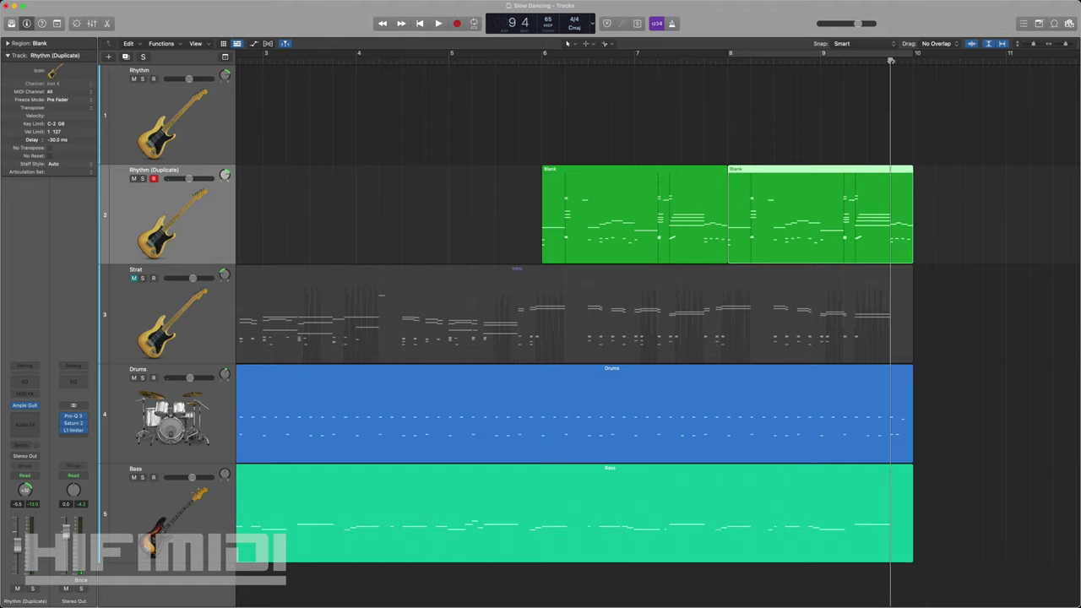
key(super+t)
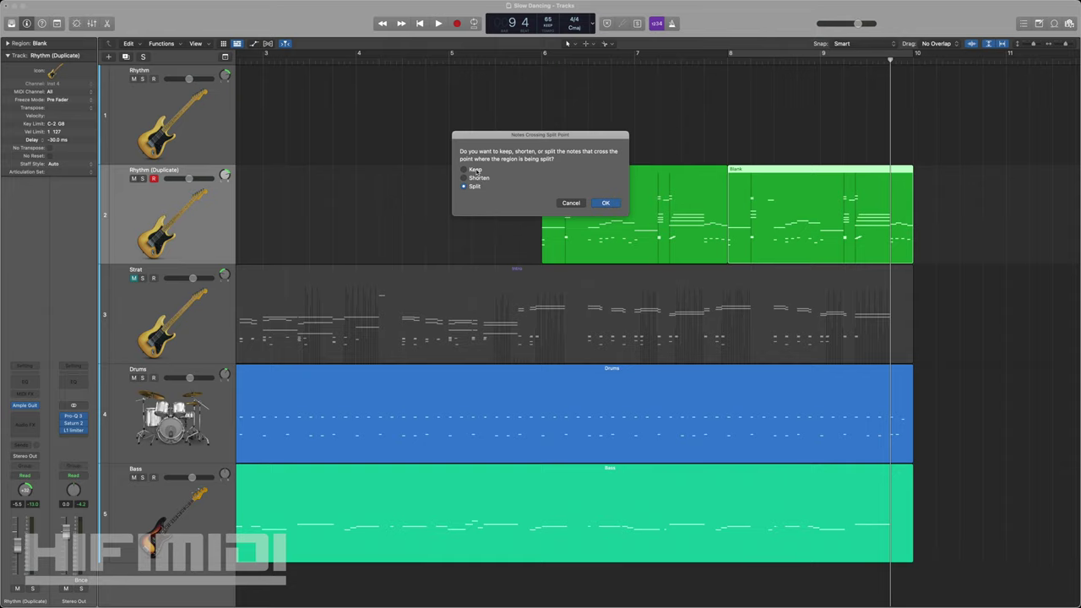
click(605, 203)
scroll(975, 219, left, 4)
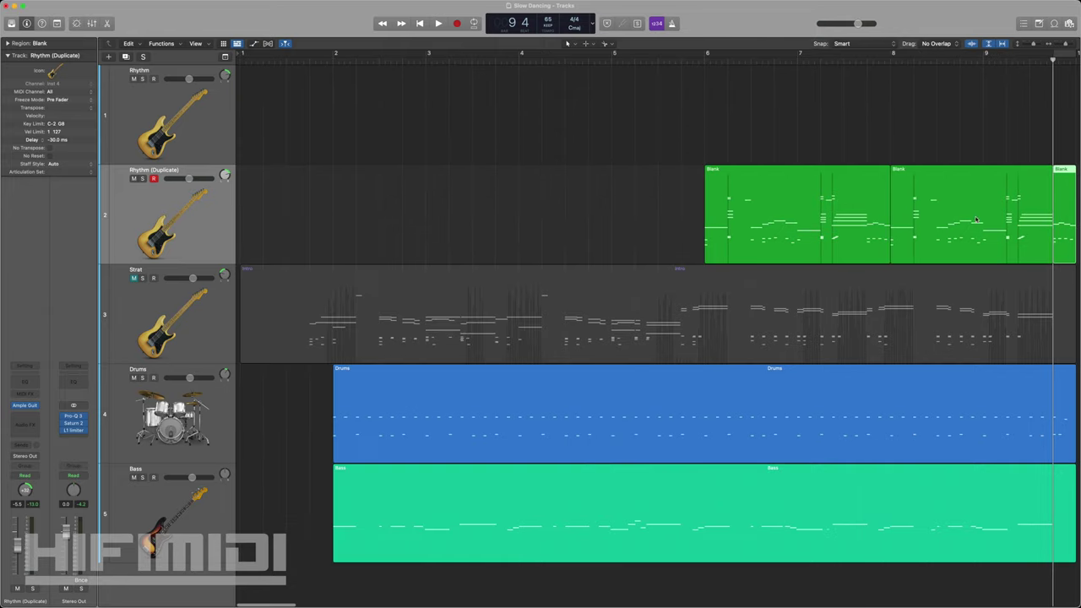
drag(1070, 197, 698, 197)
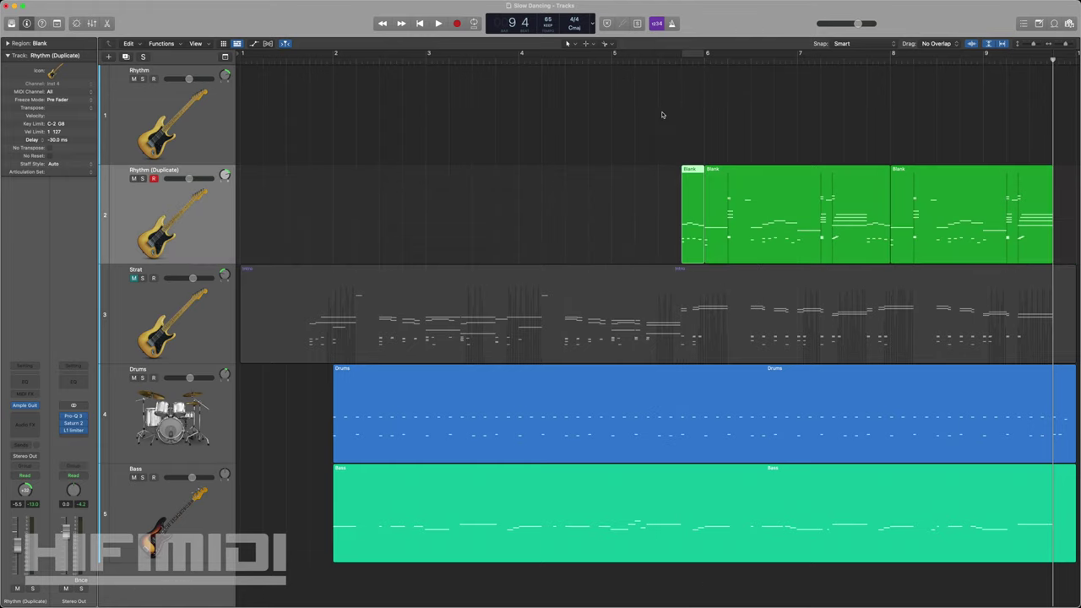
click(648, 62)
Play the intro with its pickup, then reopen Ample Guitar SC for Rhythm (Duplicate).
key(space)
scroll(556, 275, right, 3)
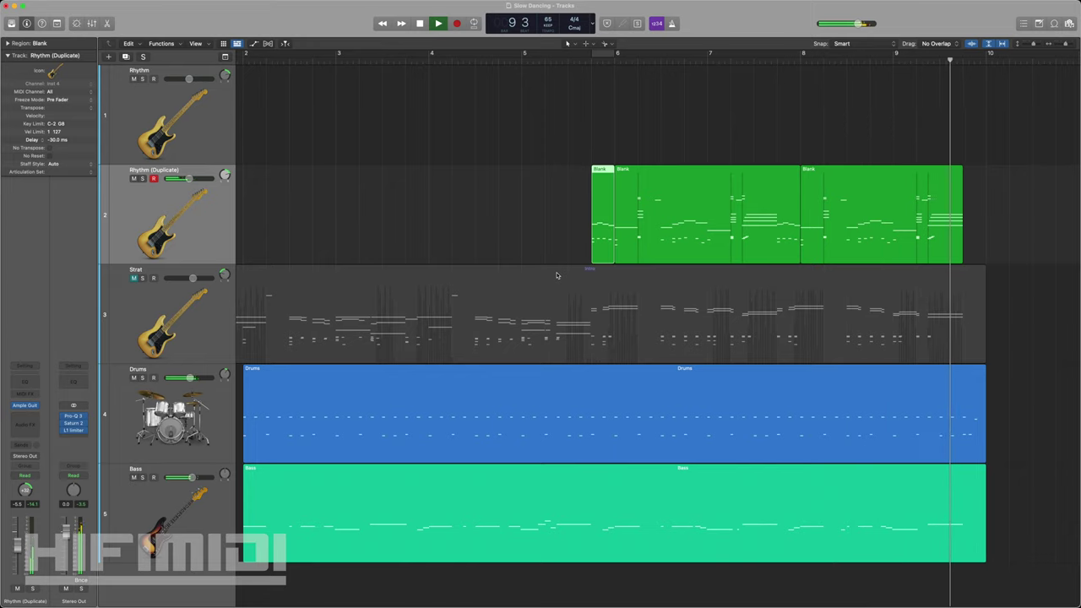
key(space)
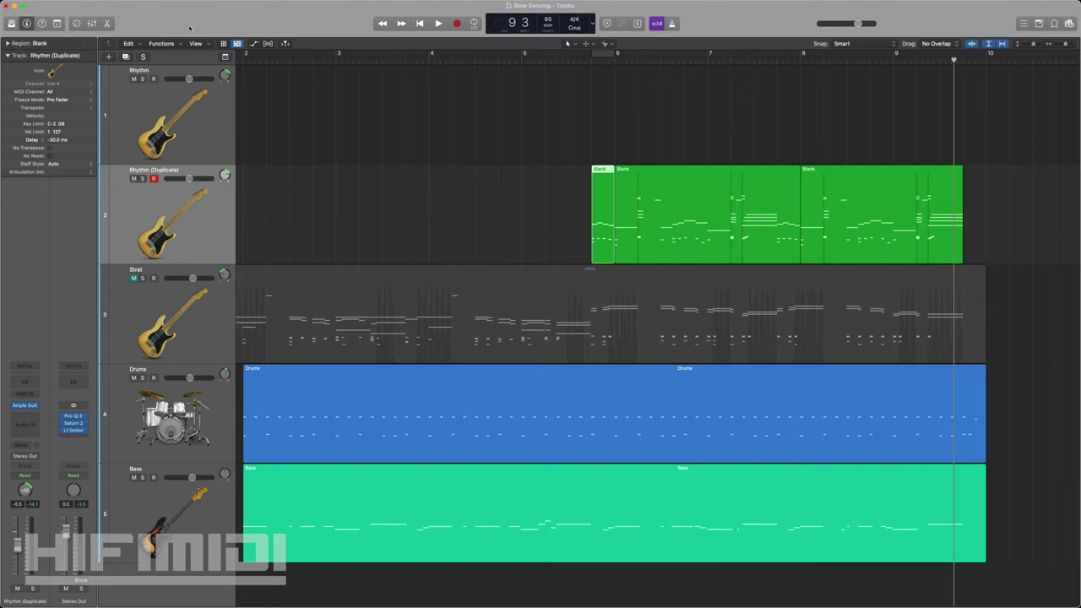
key(v)
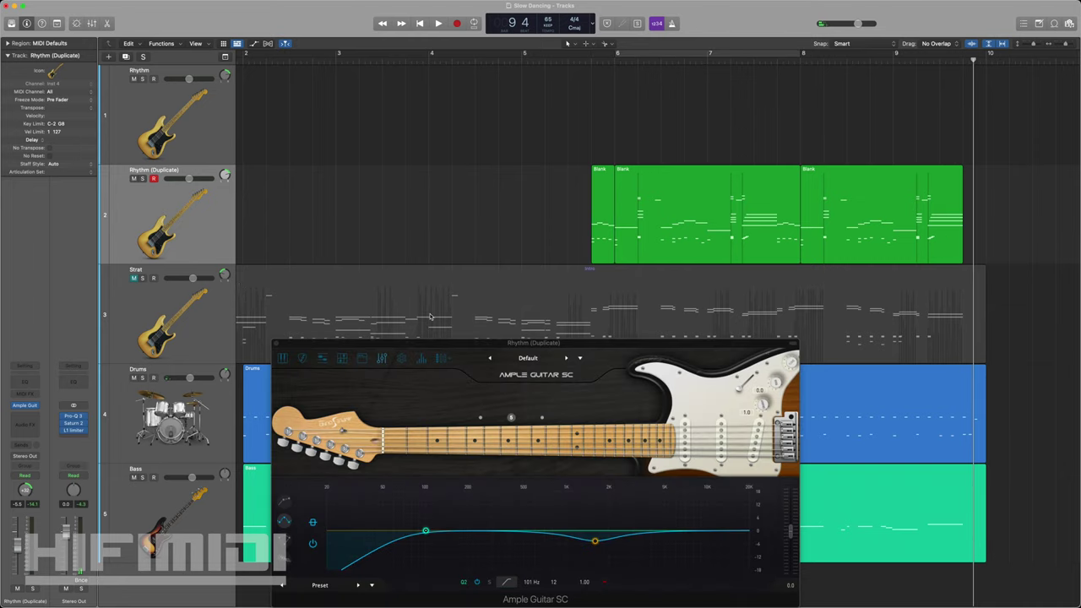